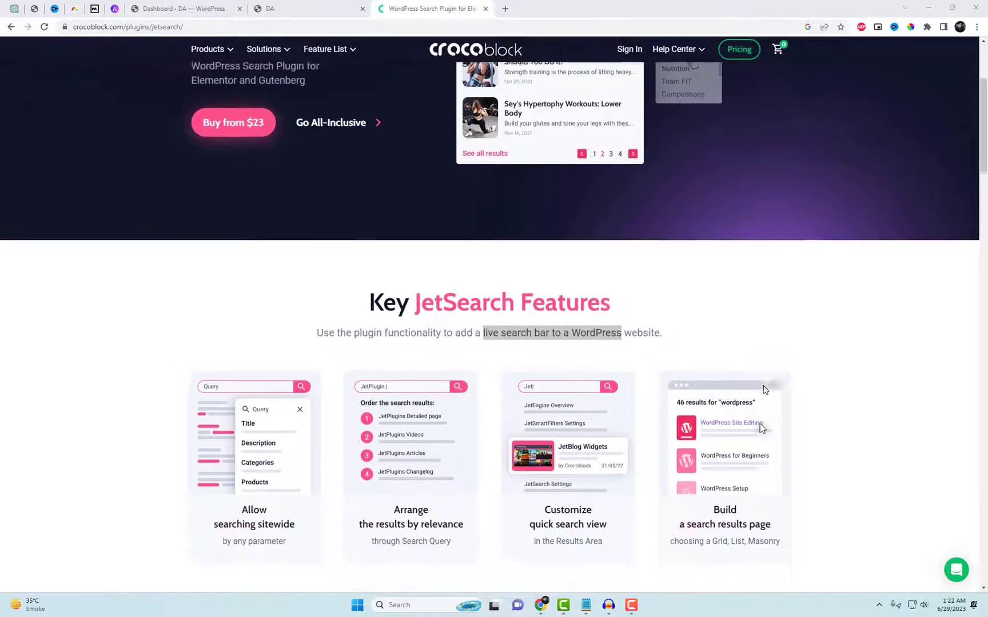
Look through the feature overview on the JetSearch plugin page.
scroll(773, 416, down, 11)
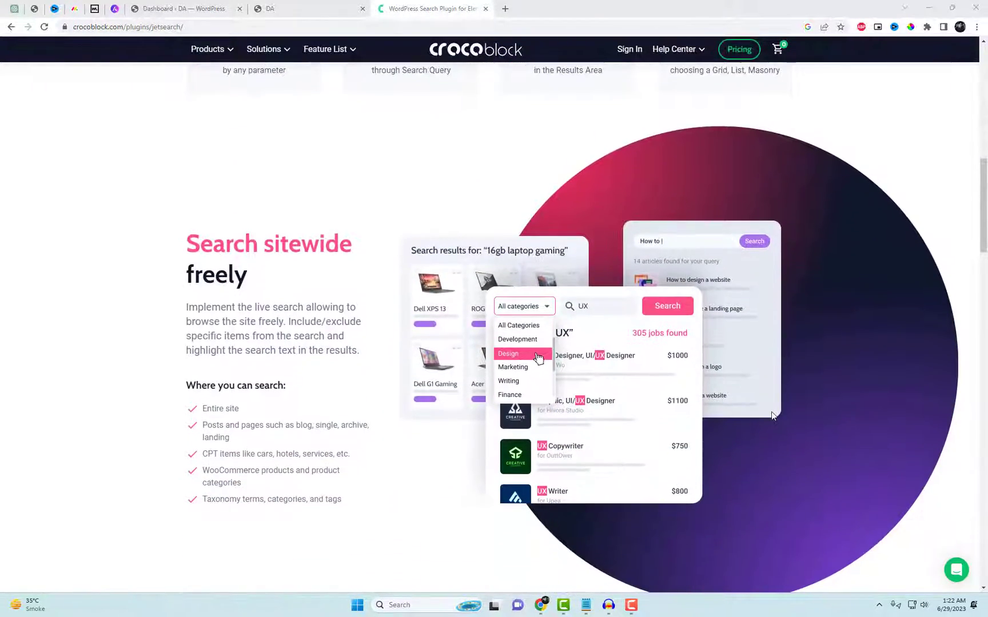
scroll(772, 418, down, 7)
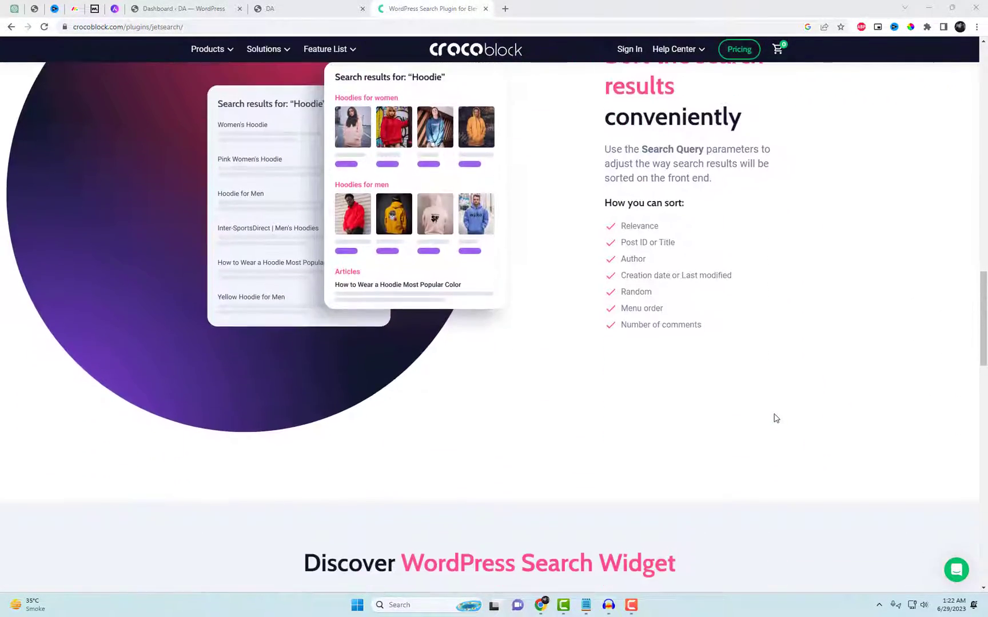
scroll(984, 361, down, 7)
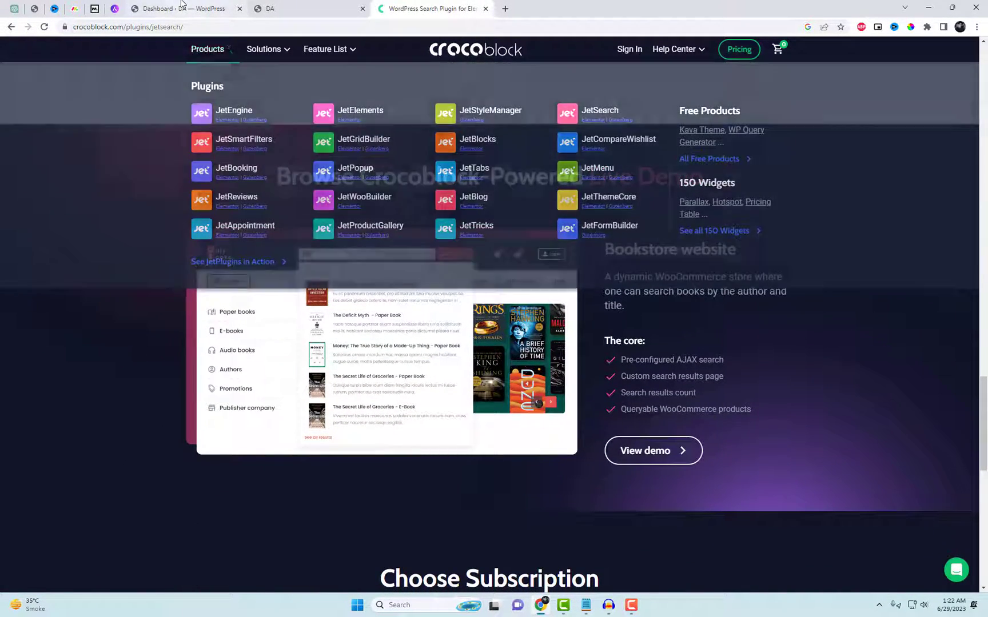
Check the WordPress admin's installed plugins list and the Crocoblock dashboard for JetSearch.
click(183, 8)
mouse_move(32, 434)
click(114, 438)
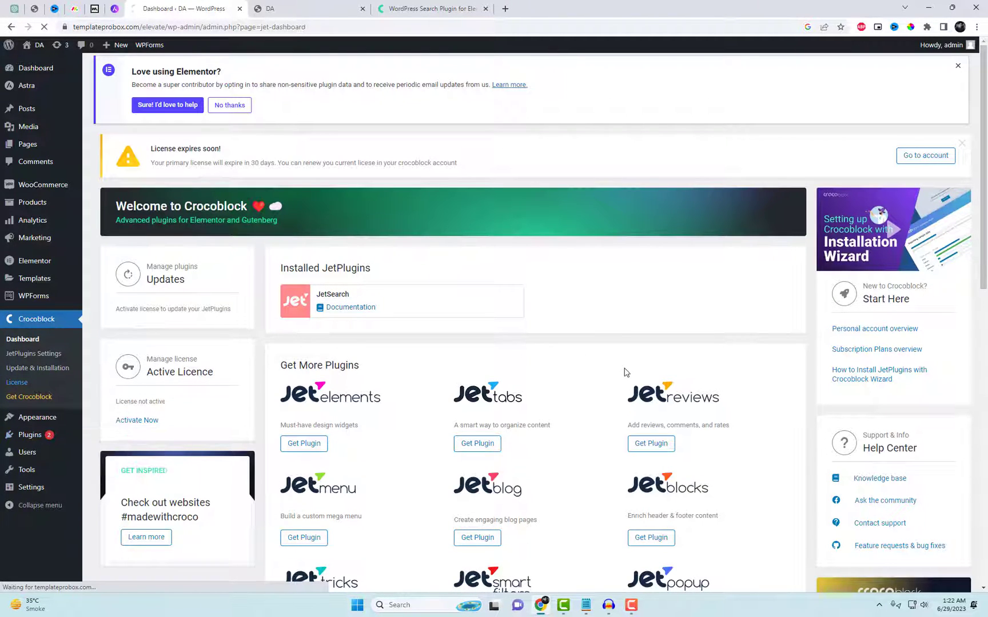
scroll(626, 373, down, 3)
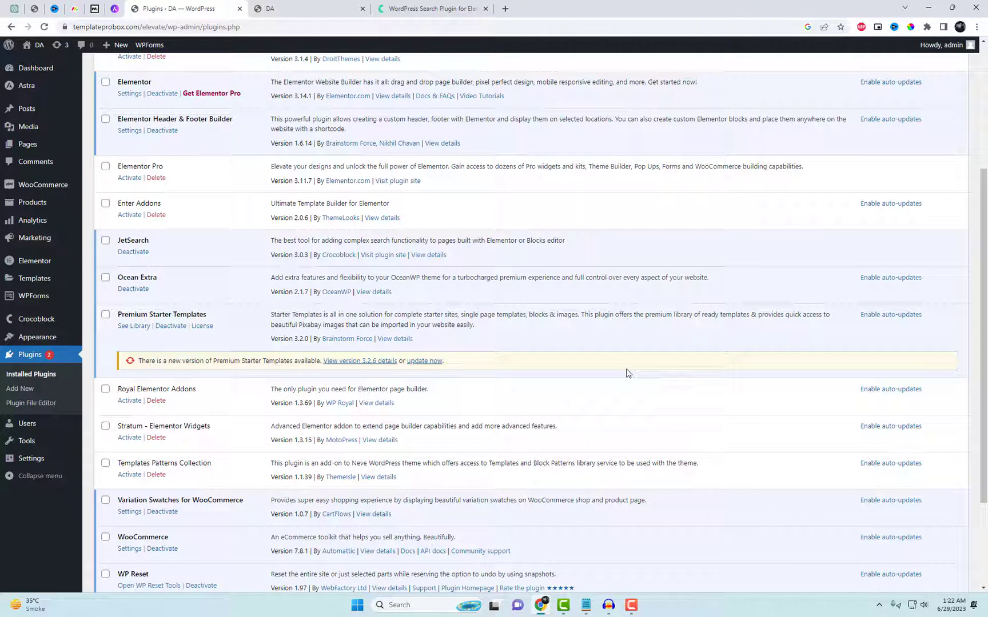
drag(127, 241, 151, 245)
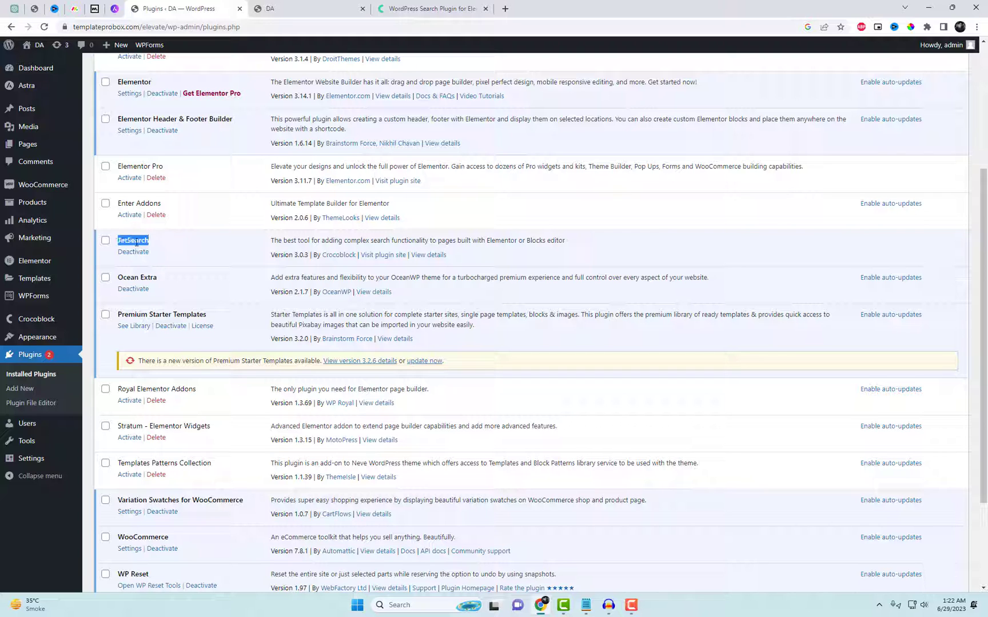
click(106, 319)
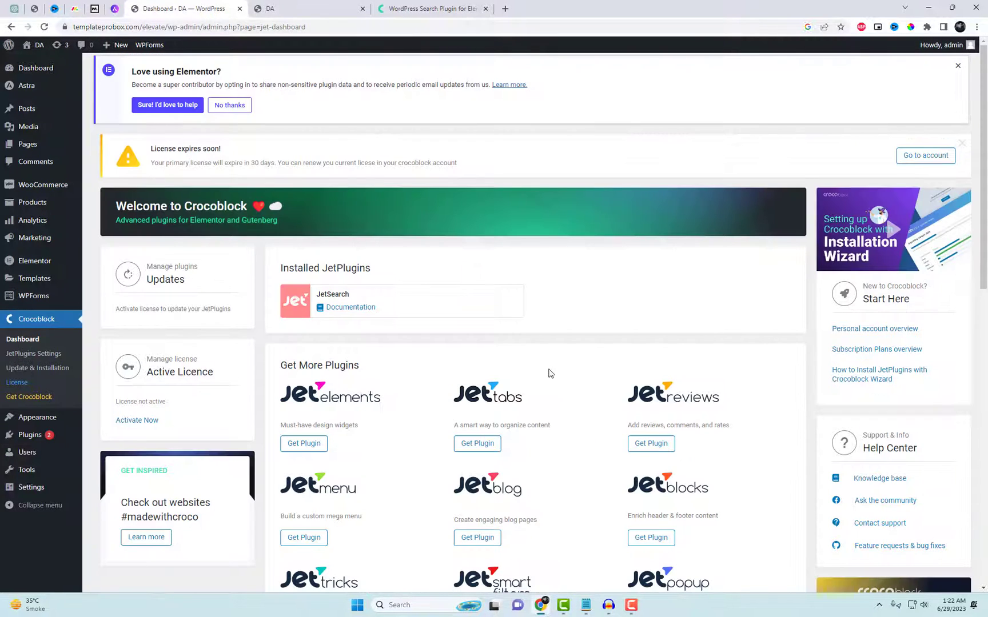
scroll(549, 372, down, 2)
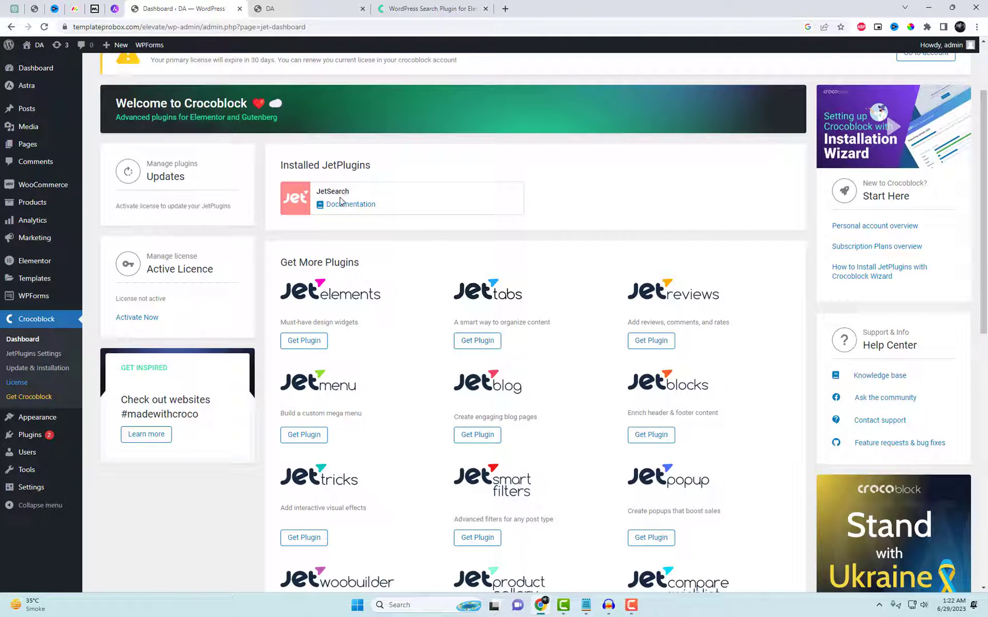
Open the site's Home page in Elementor and add a three-column section with a wide middle column above the Bestsellers section.
click(298, 9)
mouse_move(281, 56)
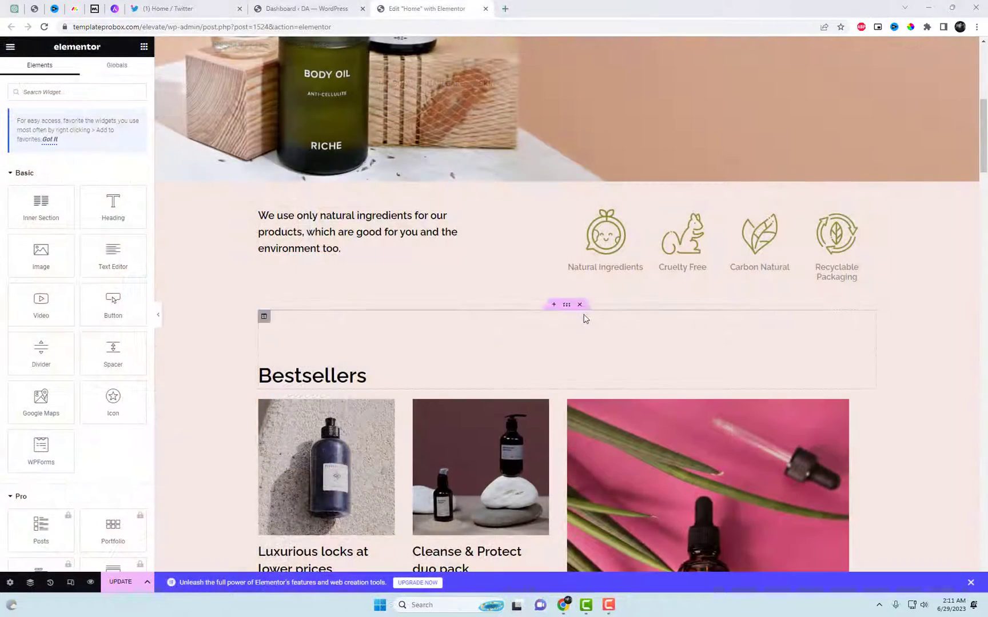
click(553, 305)
click(543, 355)
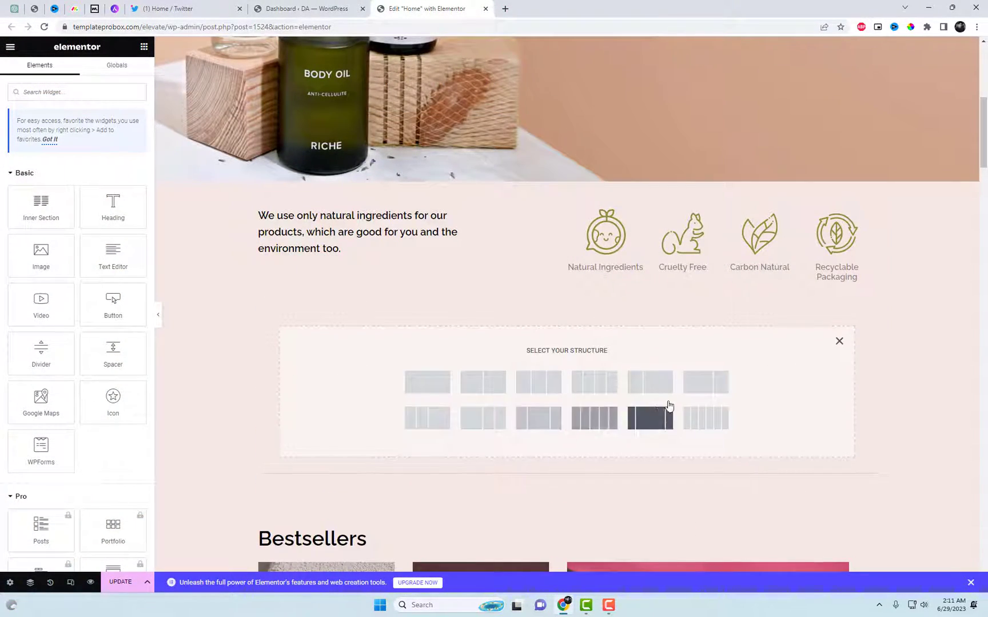
click(532, 424)
Find the Ajax Search widget with "ajax", place it in the new section's middle column and widen that column on both sides.
click(144, 47)
click(105, 92)
text(ajax)
drag(40, 182, 466, 303)
scroll(419, 306, down, 1)
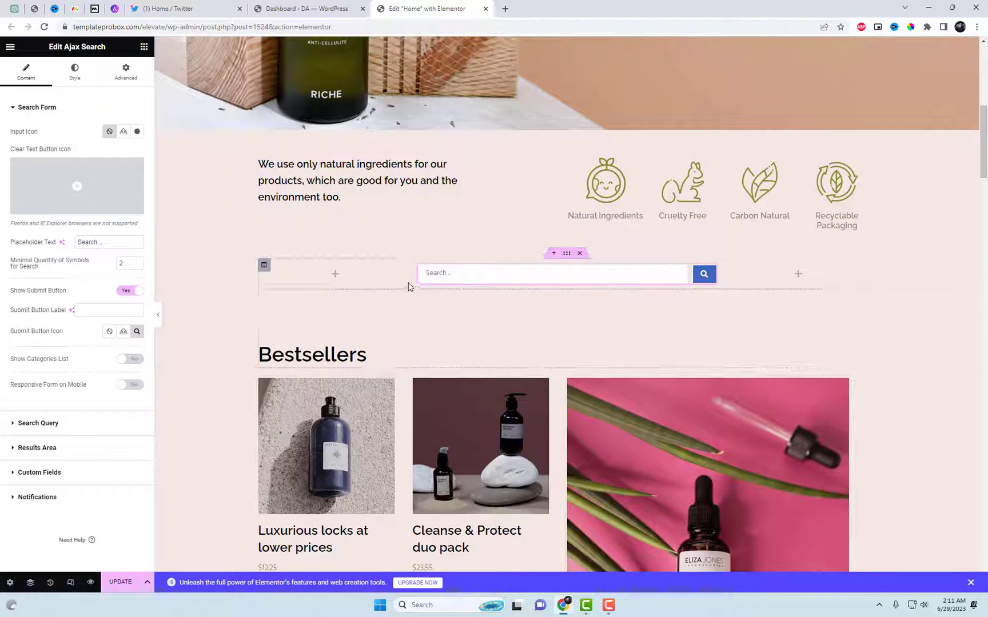
drag(412, 278, 373, 280)
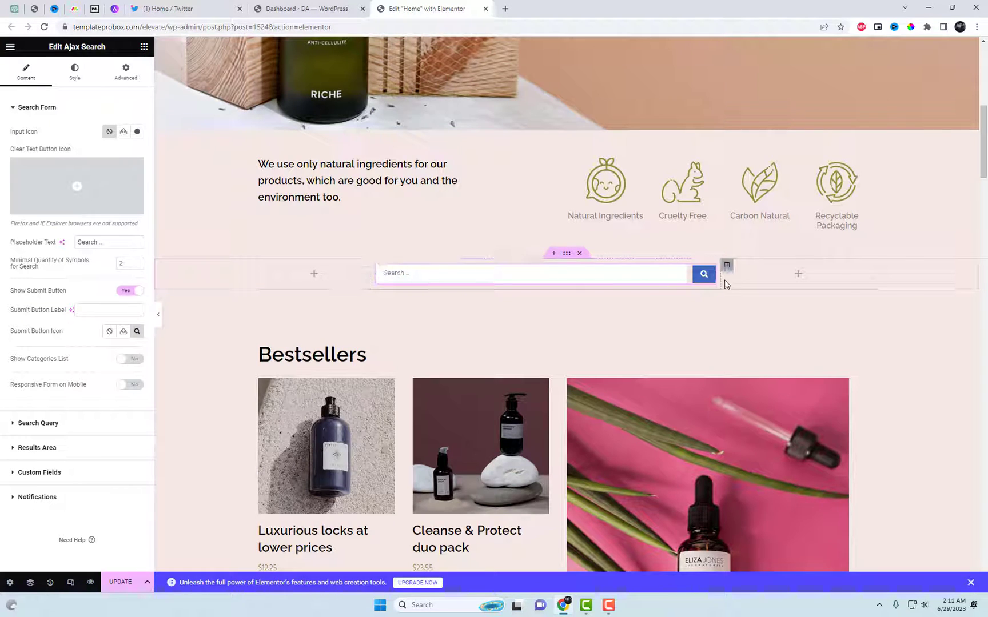
drag(719, 278, 744, 279)
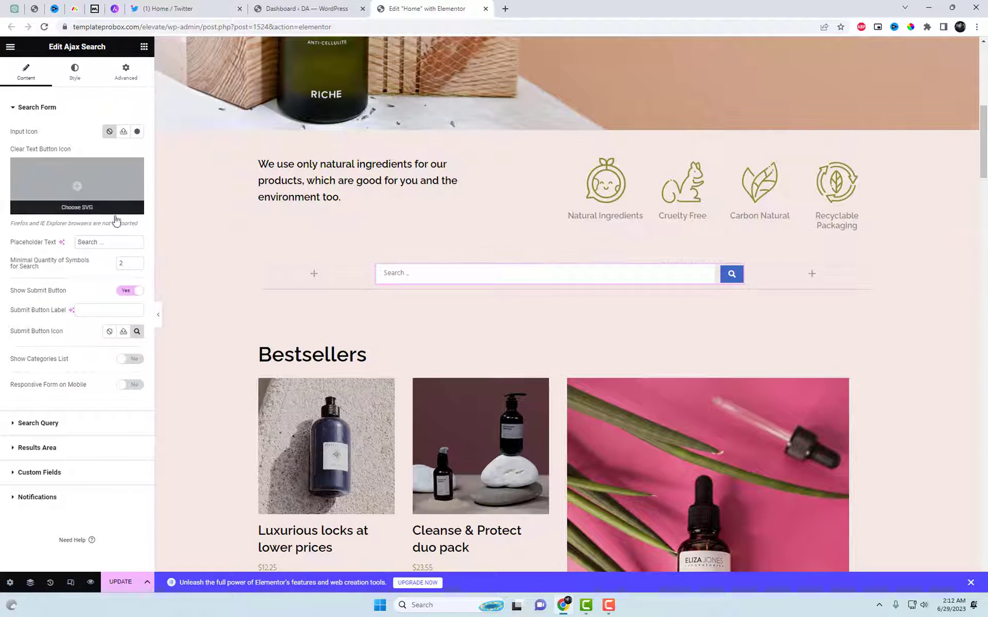
Set the search query source to Products and enable Sentence Search and Search in taxonomy terms.
click(98, 424)
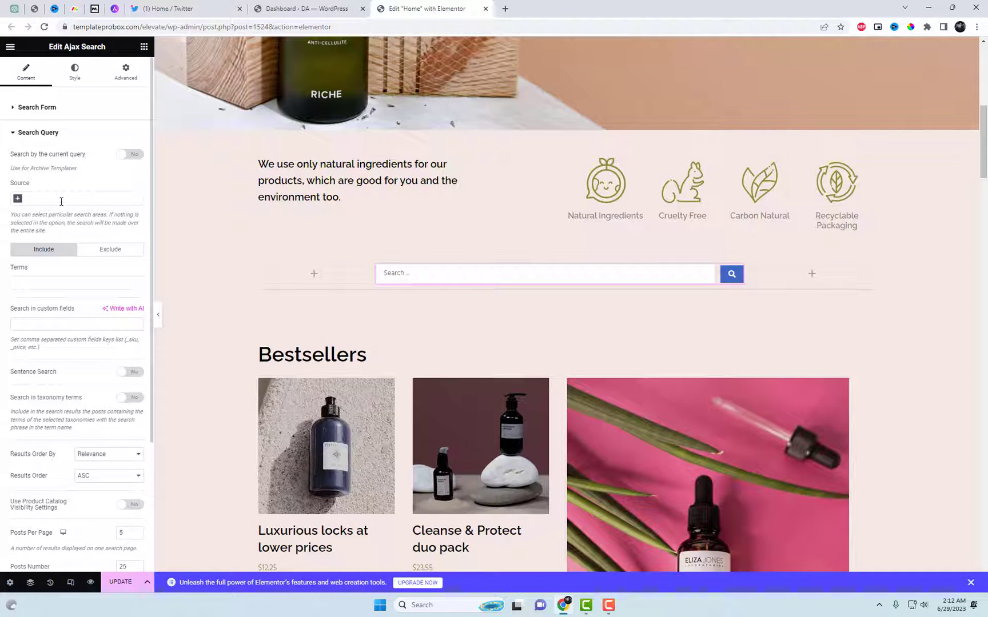
click(61, 202)
click(44, 250)
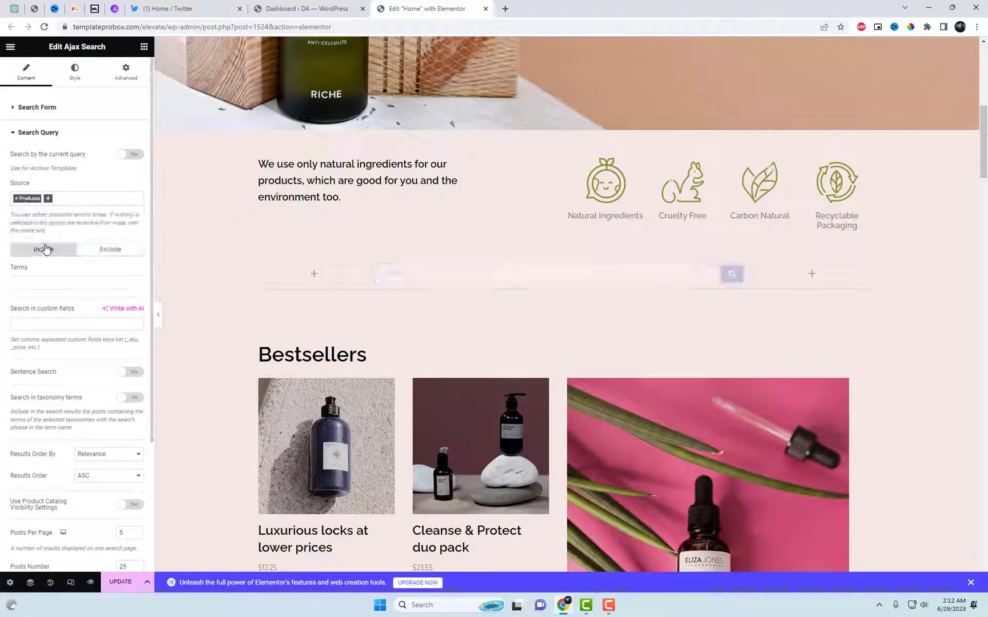
scroll(116, 299, down, 2)
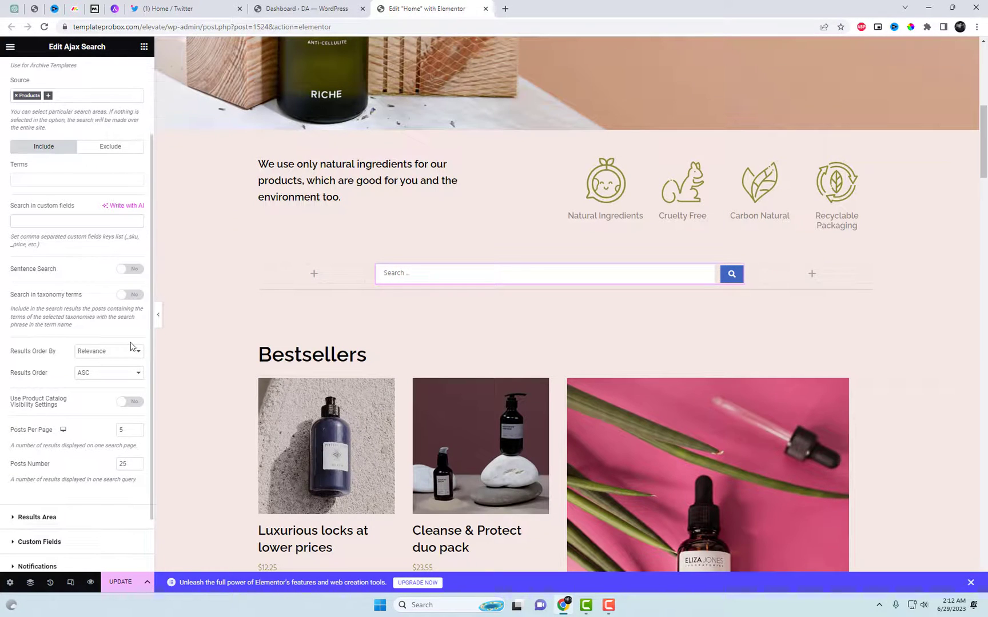
click(133, 271)
click(132, 295)
scroll(133, 302, up, 2)
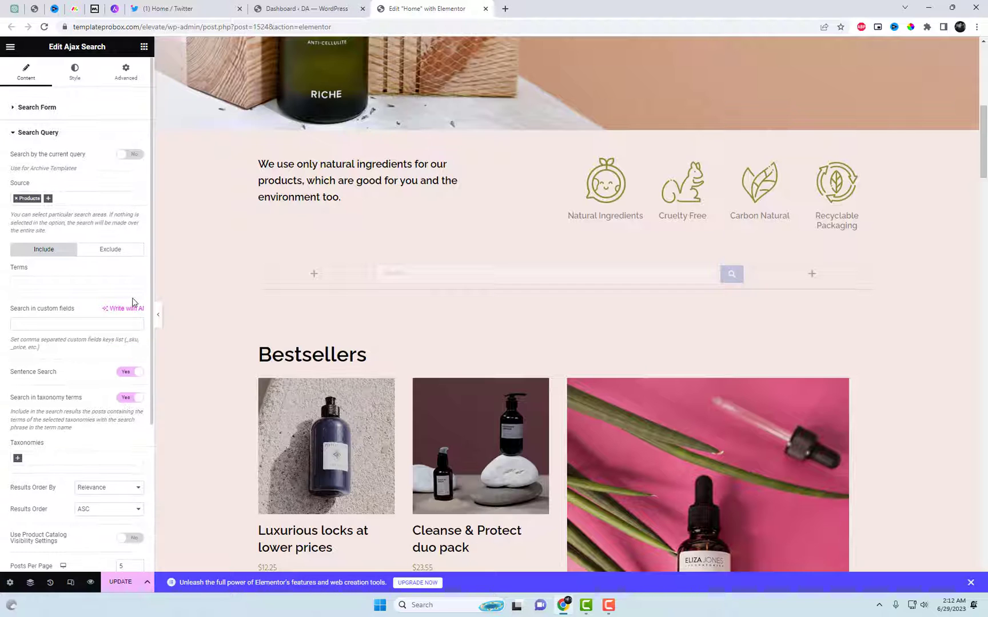
Set the search form's placeholder text to "Search Products" and the minimal quantity of symbols for search to 1.
click(70, 137)
click(70, 109)
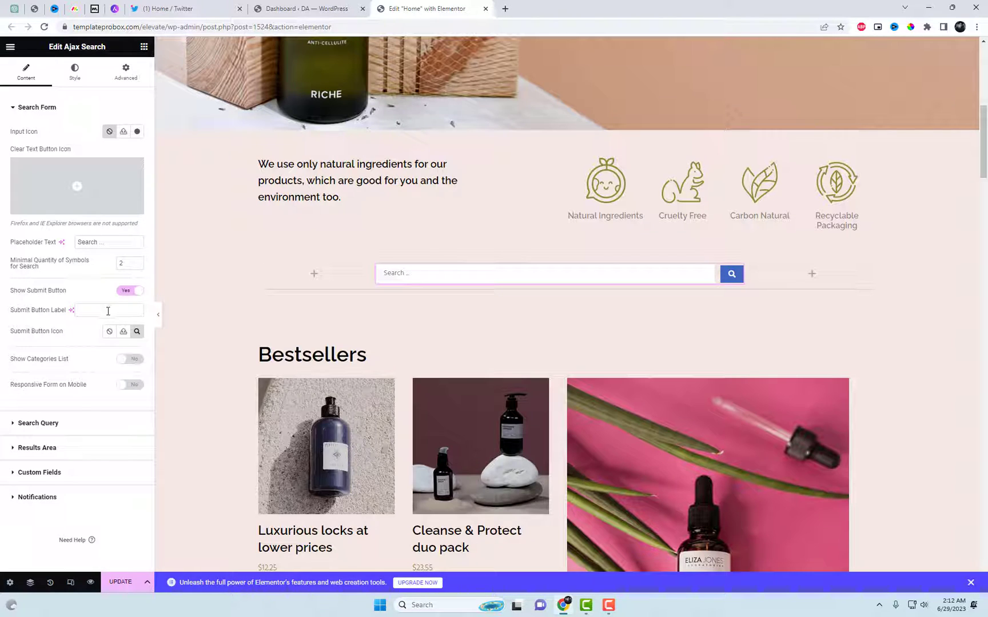
click(104, 244)
key(BackSpace)
key(BackSpace)
key(BackSpace)
text(Products)
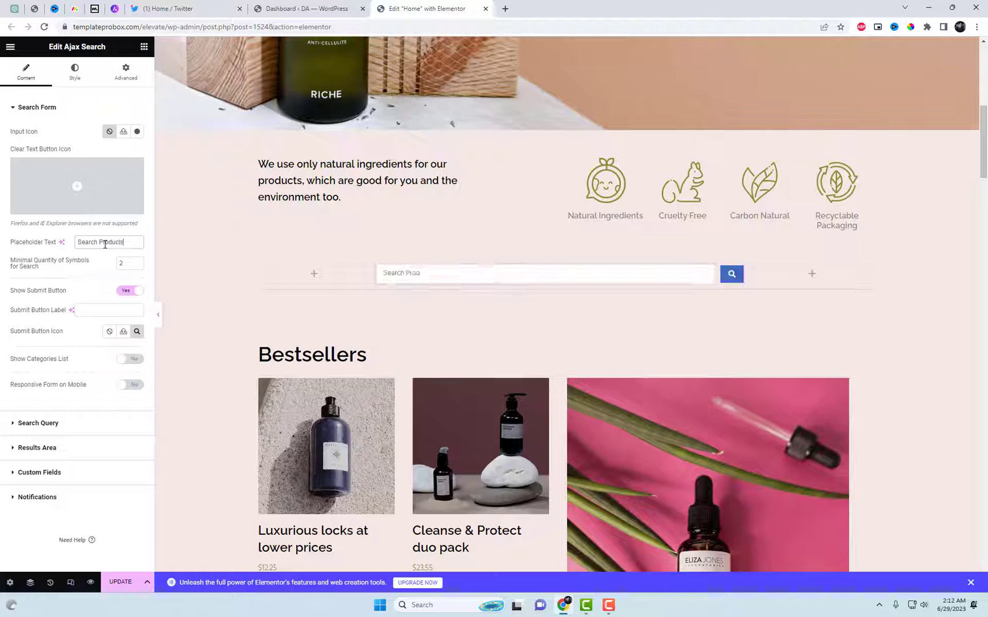
double_click(123, 264)
text(1)
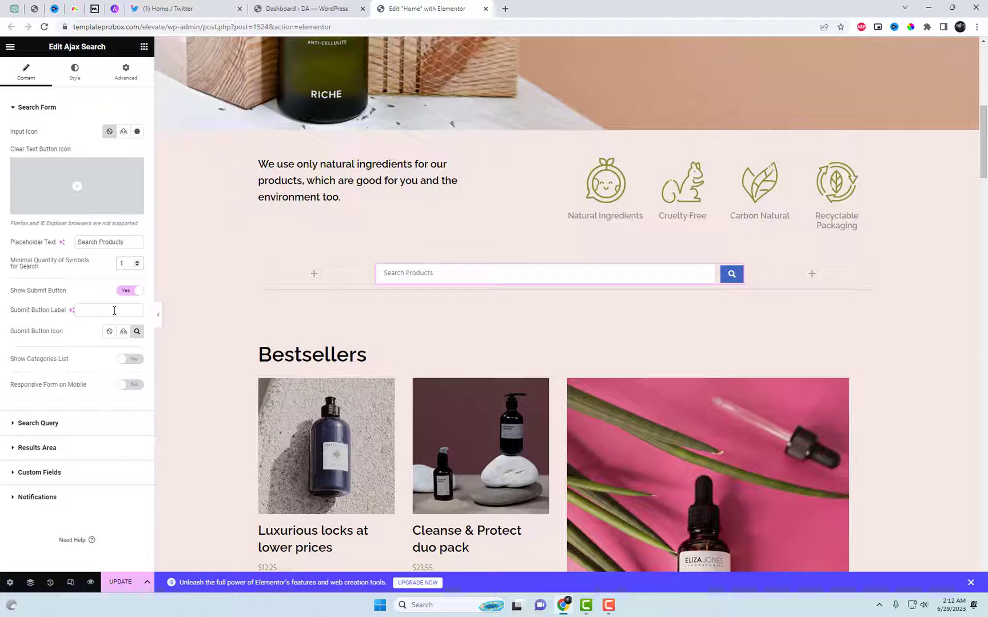
Label the search form's submit button "Search".
text(Search)
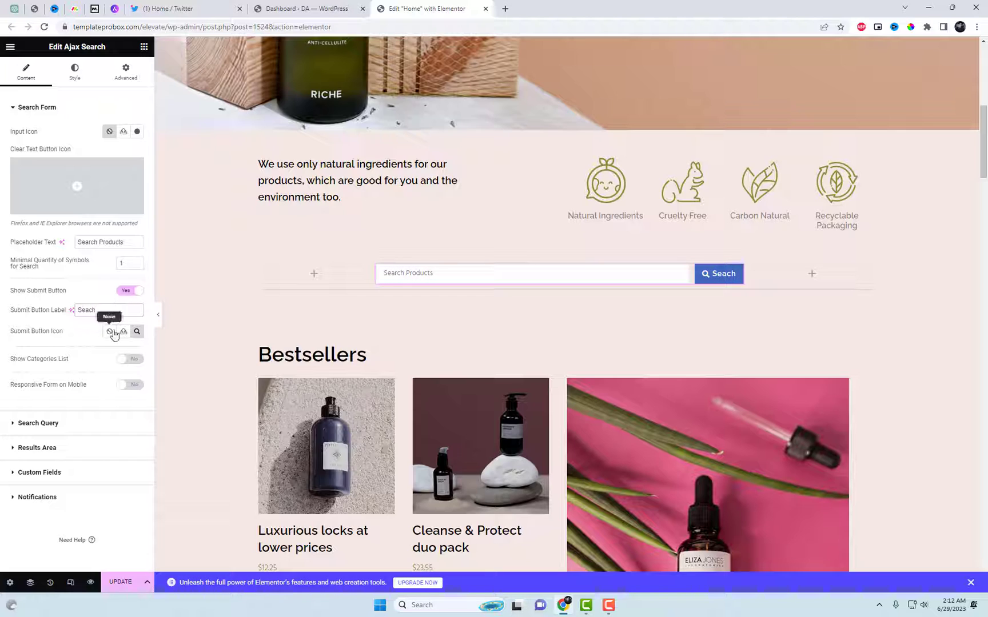
drag(98, 310, 66, 309)
text(Search)
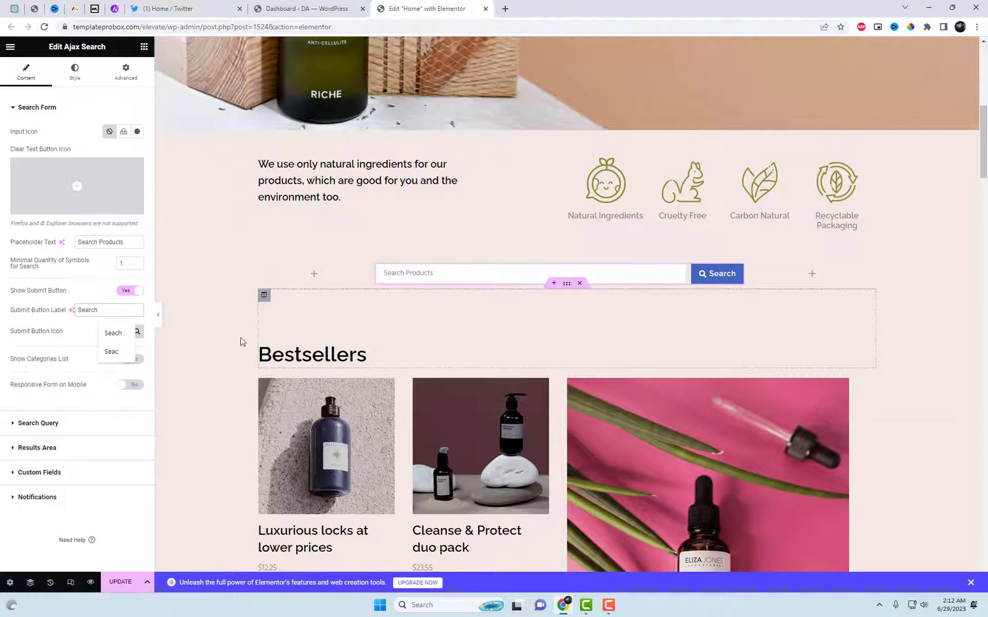
click(105, 307)
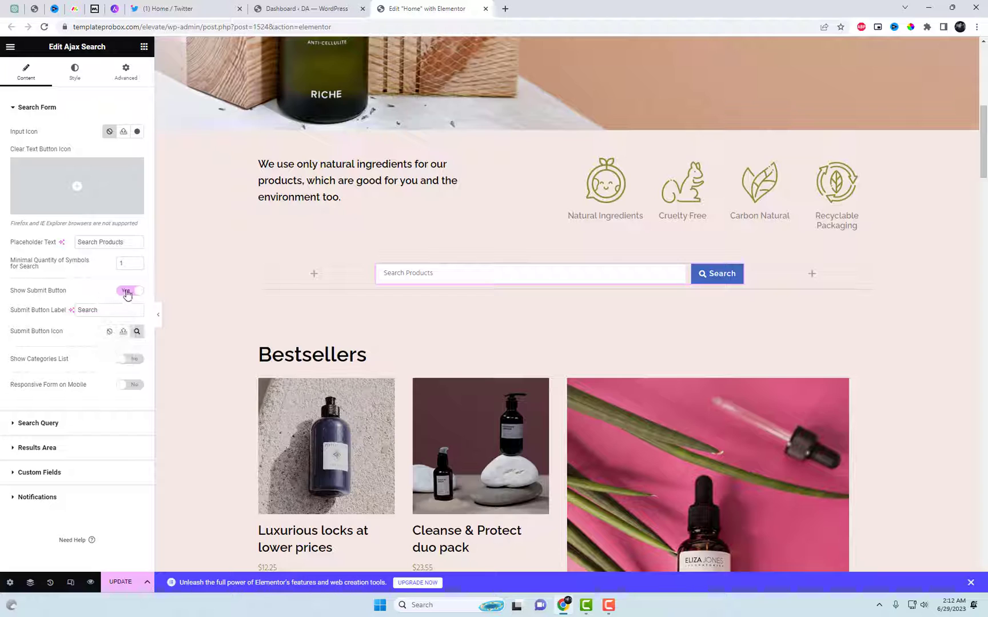
Switch the submit button off and back on, and clear its label so only the icon is used.
click(127, 293)
click(129, 293)
double_click(87, 310)
key(BackSpace)
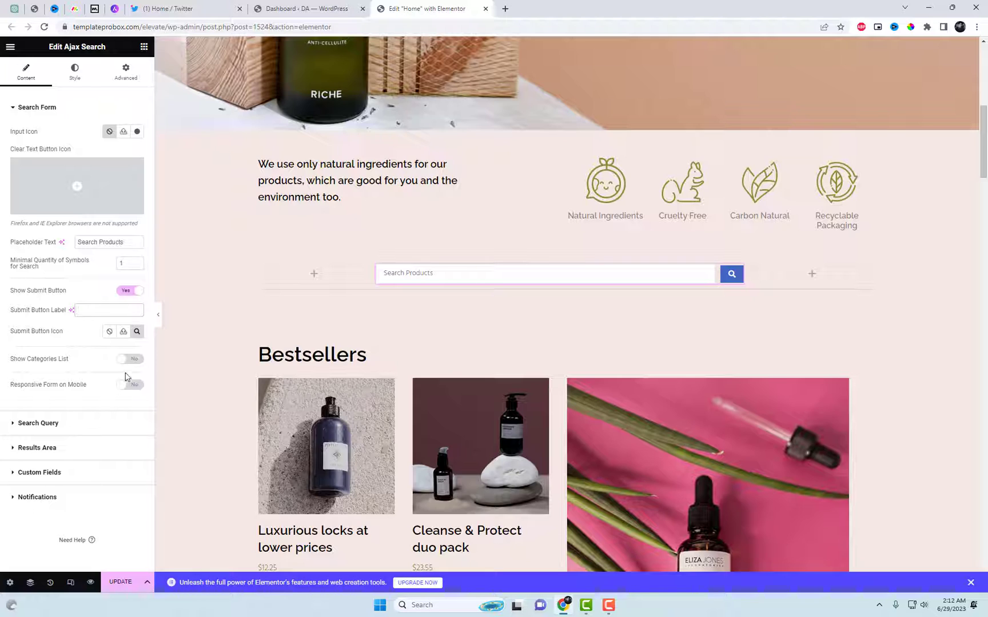
Show the categories list in the search form using the Product categories taxonomy, and expand the list in the preview.
click(139, 360)
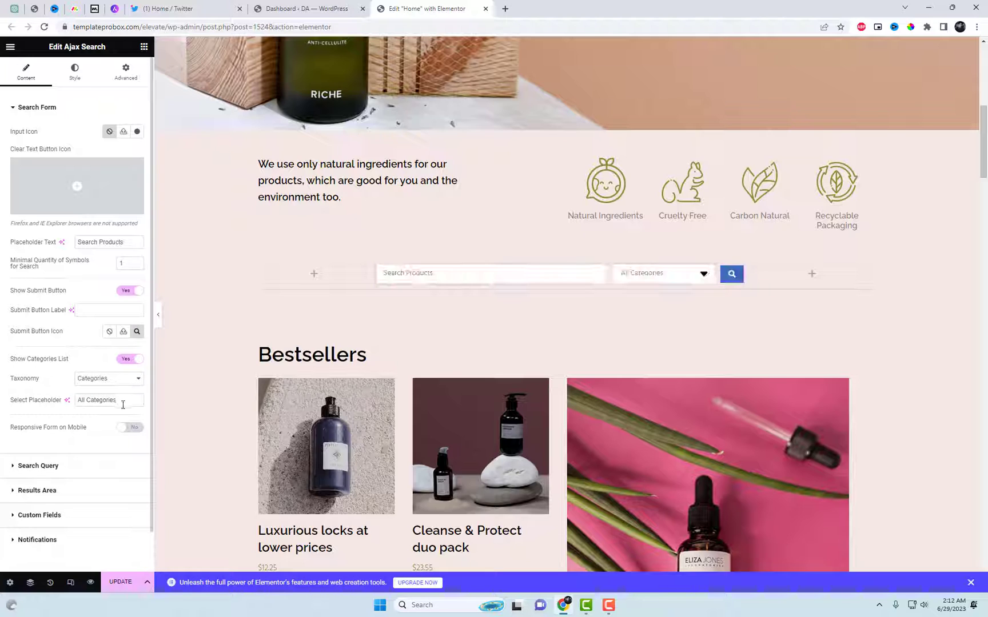
click(131, 378)
click(103, 420)
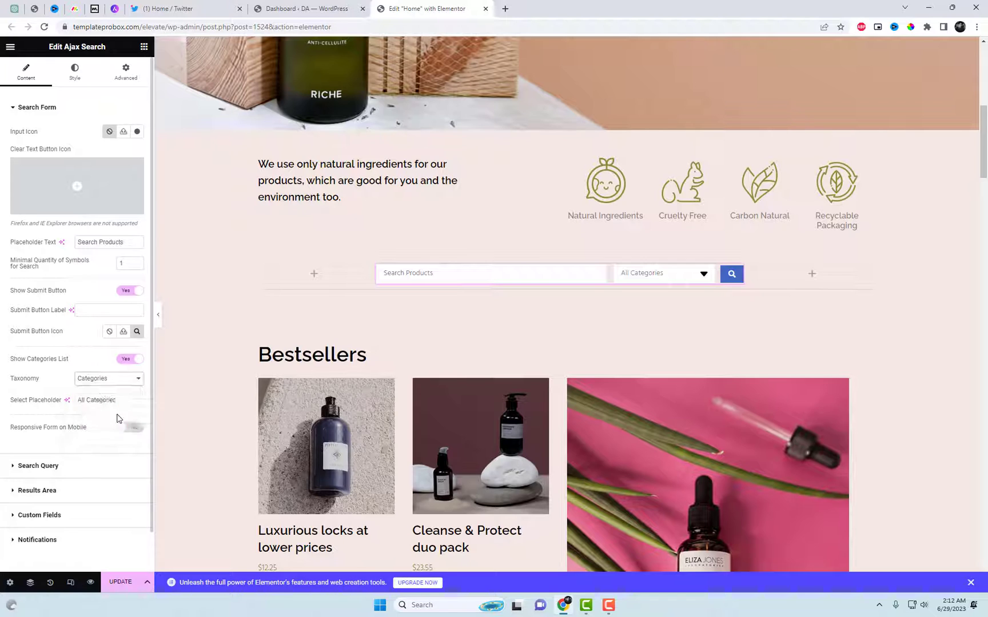
click(682, 283)
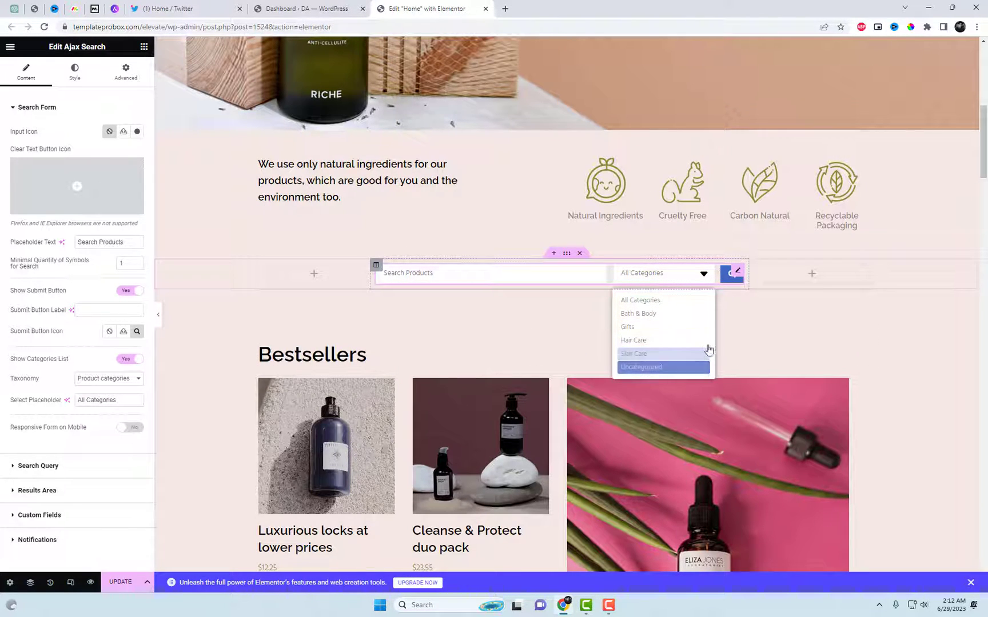
Replace the results area's thumbnail placeholder with the grey picture-icon image at the end of the media library's first row.
scroll(63, 388, down, 2)
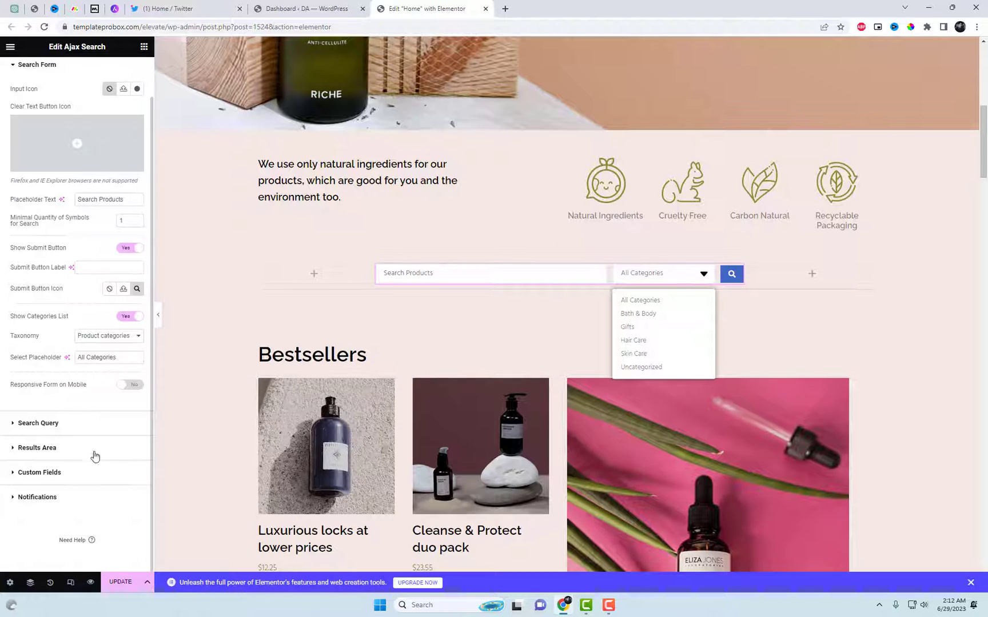
click(36, 448)
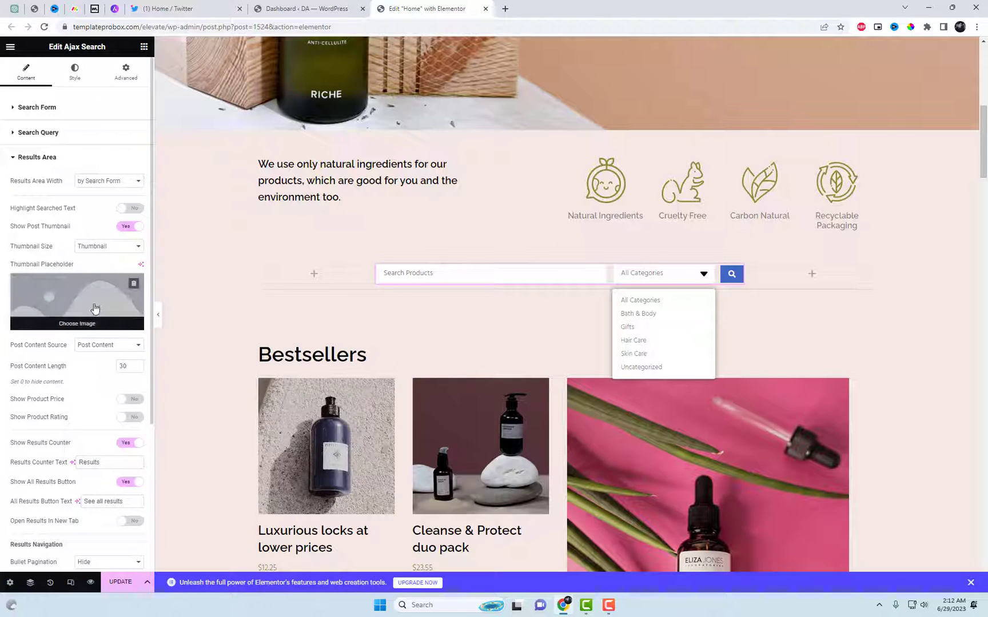
scroll(94, 308, down, 2)
scroll(94, 308, down, 2)
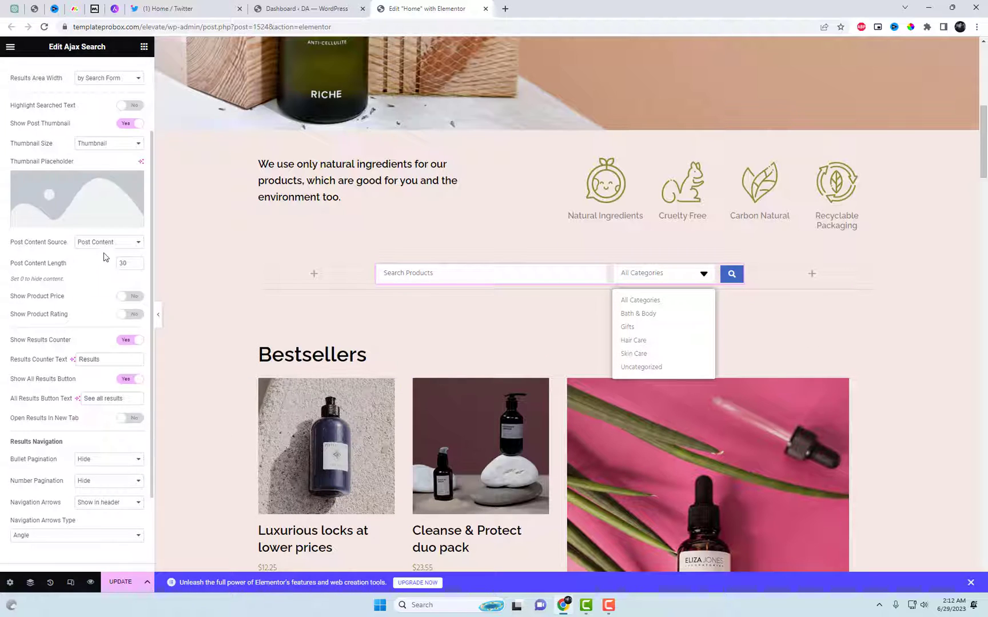
click(81, 196)
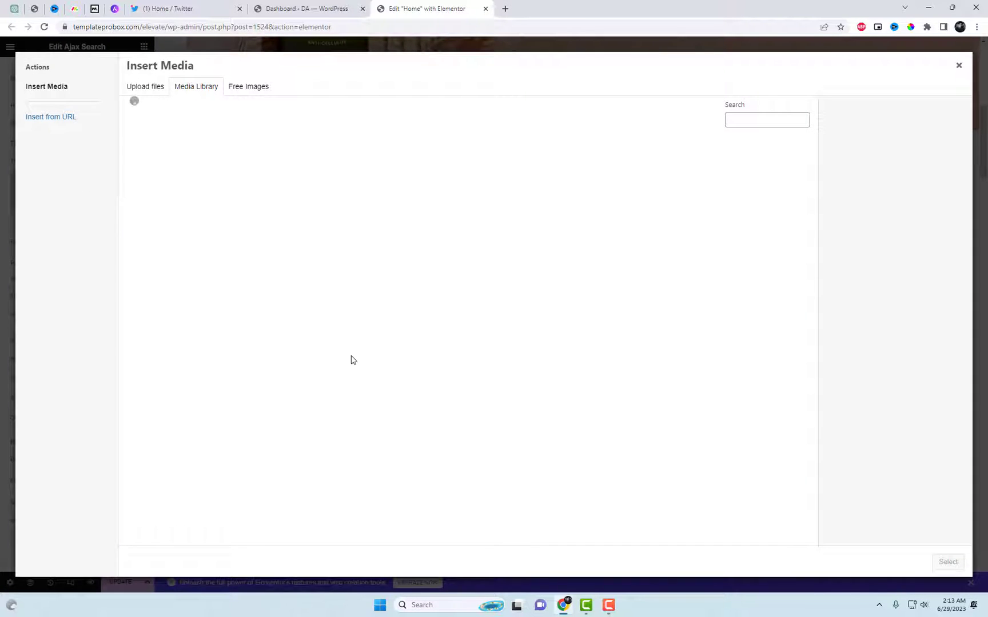
scroll(343, 344, down, 1)
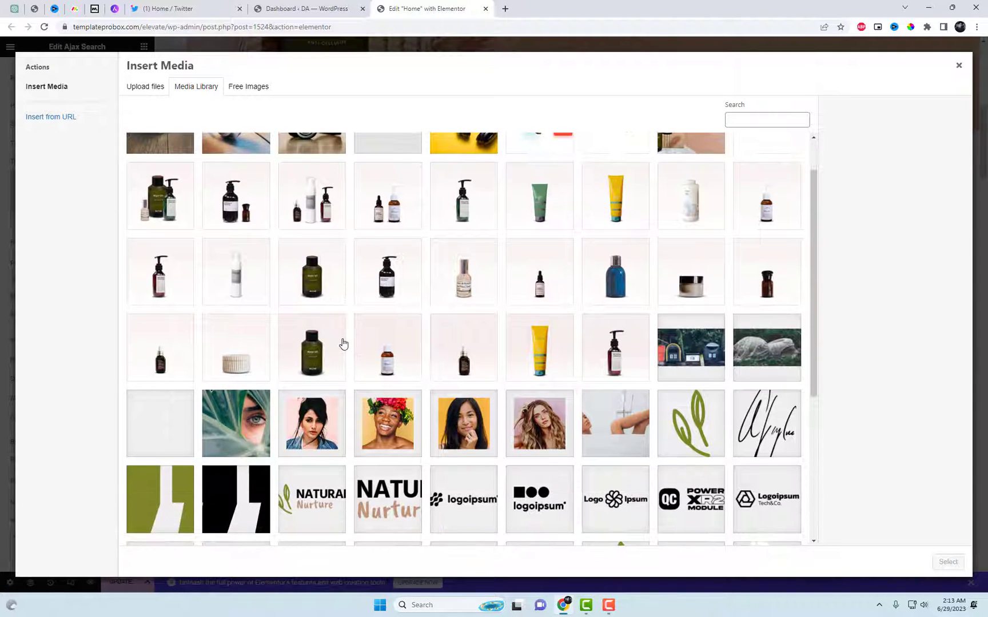
scroll(708, 263, up, 1)
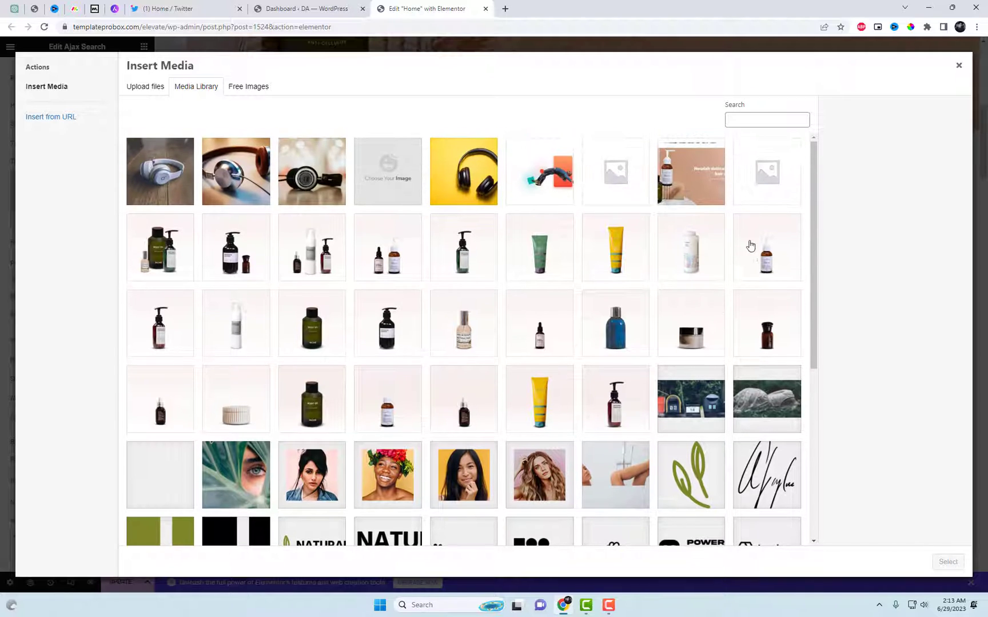
click(763, 194)
click(947, 563)
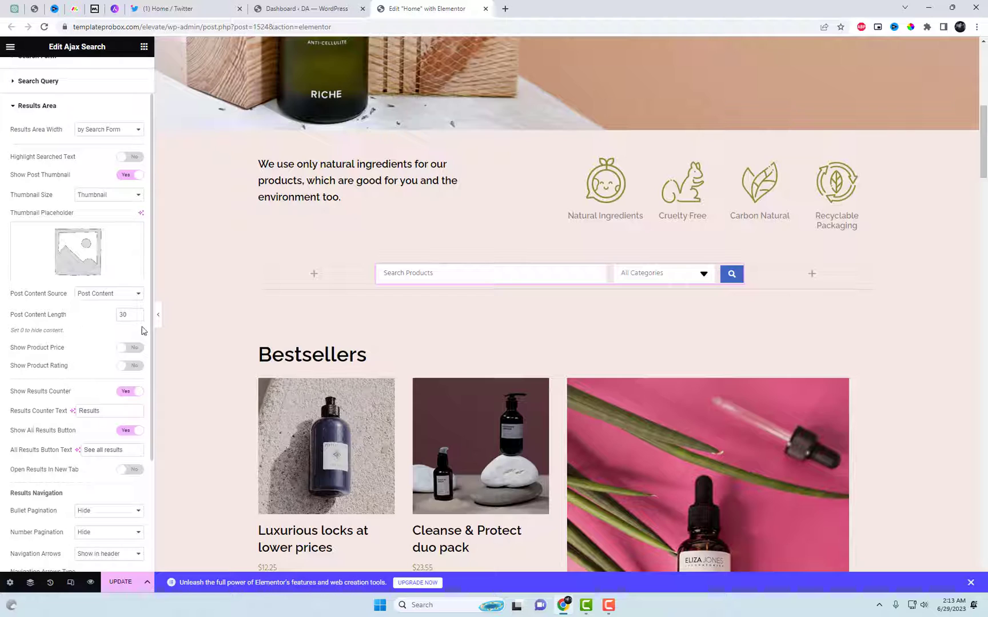
scroll(132, 319, down, 1)
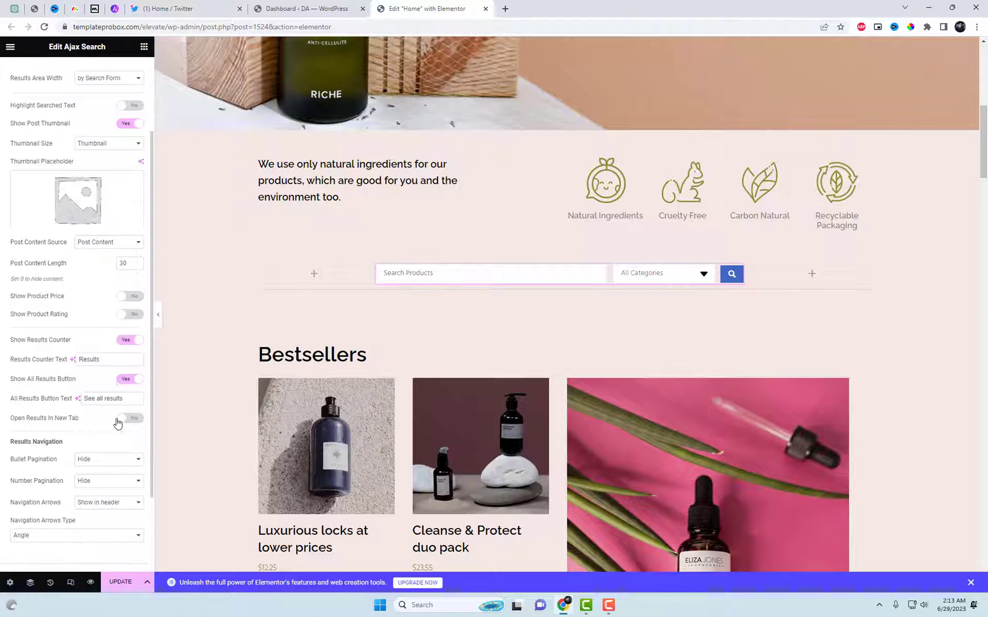
Make the search results open in a new tab and set the navigation arrows type to Angle Double.
scroll(117, 420, down, 2)
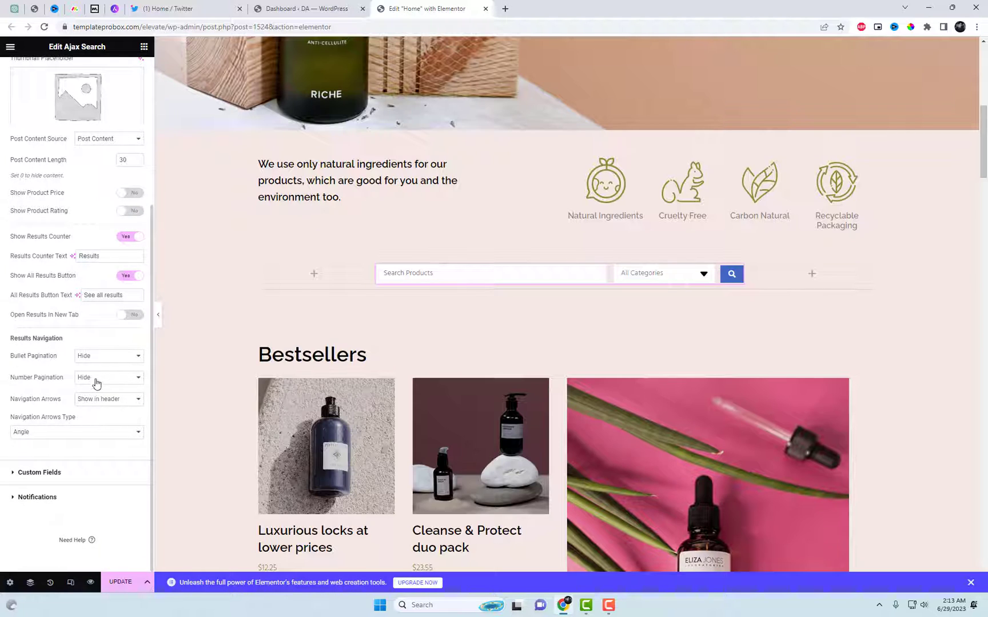
click(135, 316)
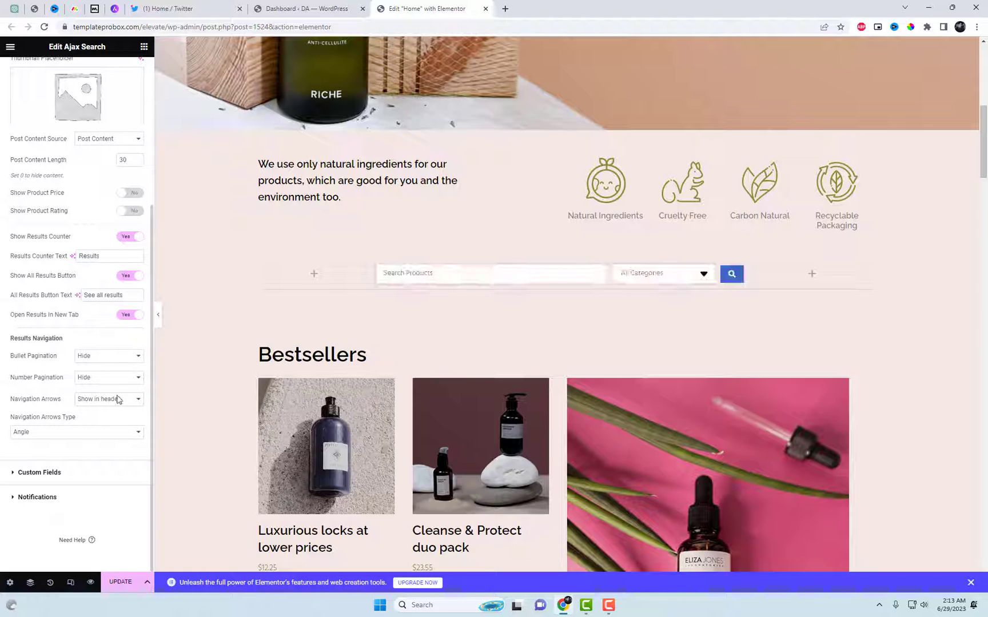
click(64, 433)
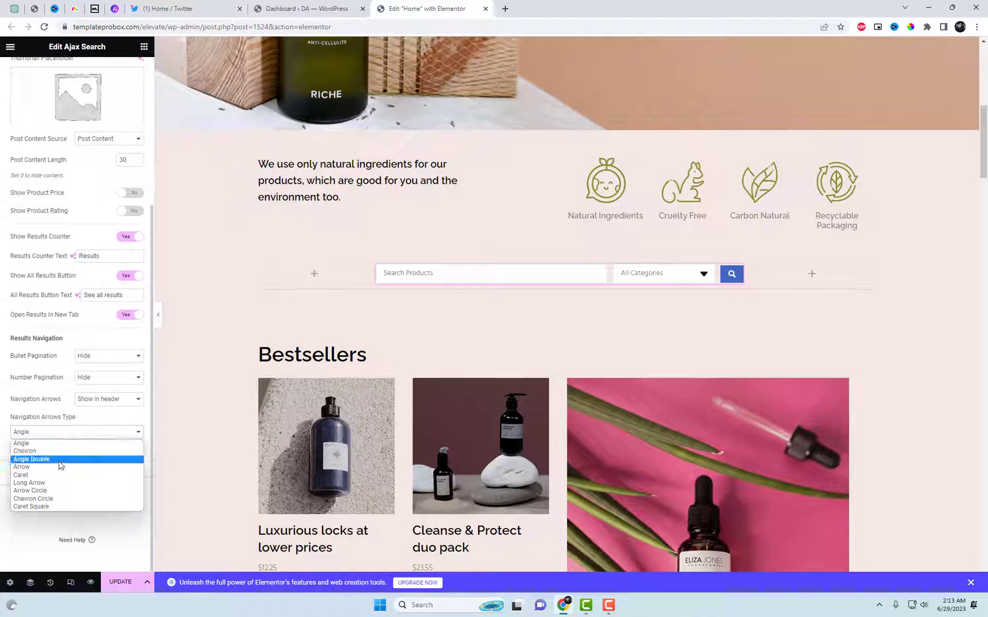
click(60, 462)
Review the negative search results and technical error messages in the Notifications settings.
click(75, 497)
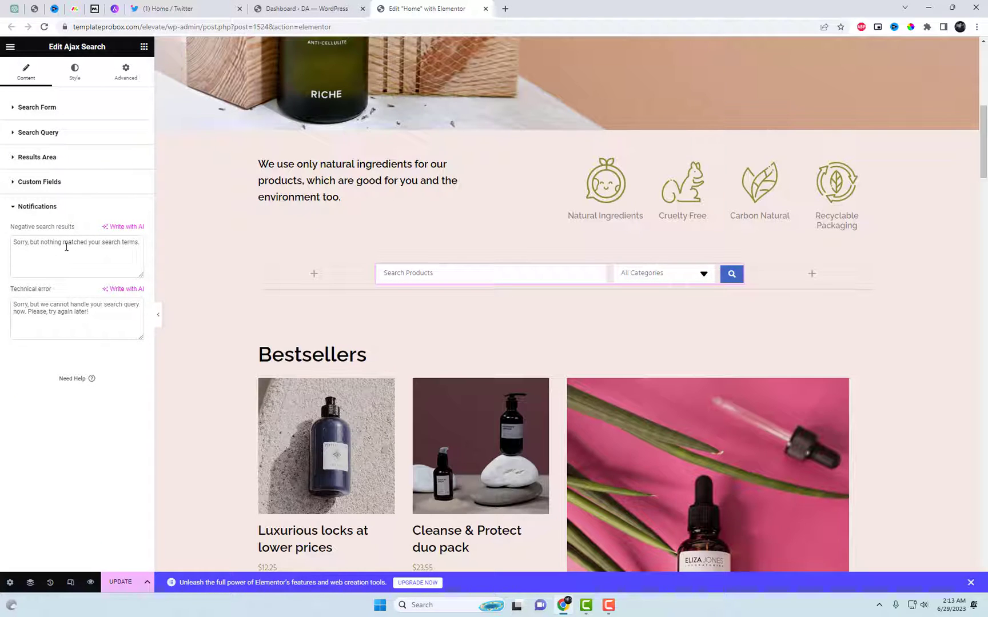
drag(21, 243, 143, 249)
click(48, 311)
drag(48, 310, 104, 315)
click(107, 389)
Style the submit button with the Theme Color 1 background and an icon font size of 18 px.
click(72, 74)
scroll(122, 215, down, 2)
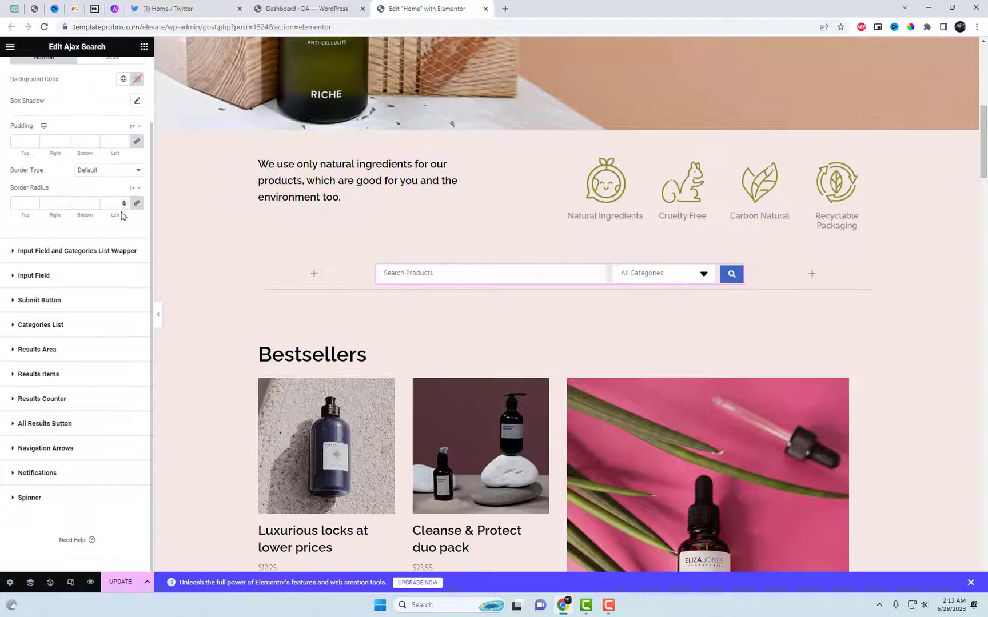
click(85, 305)
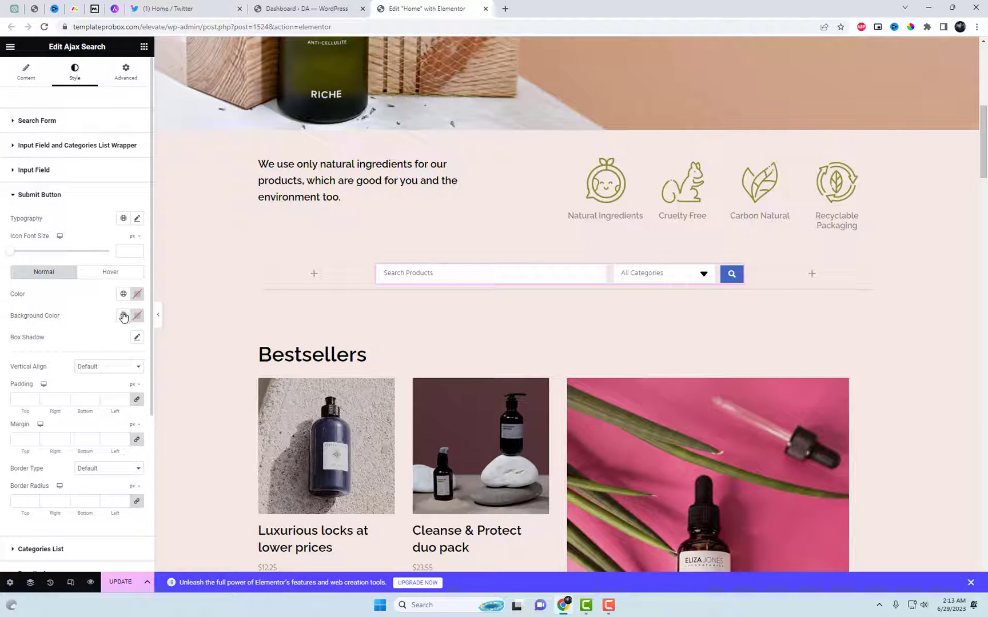
click(123, 316)
click(77, 437)
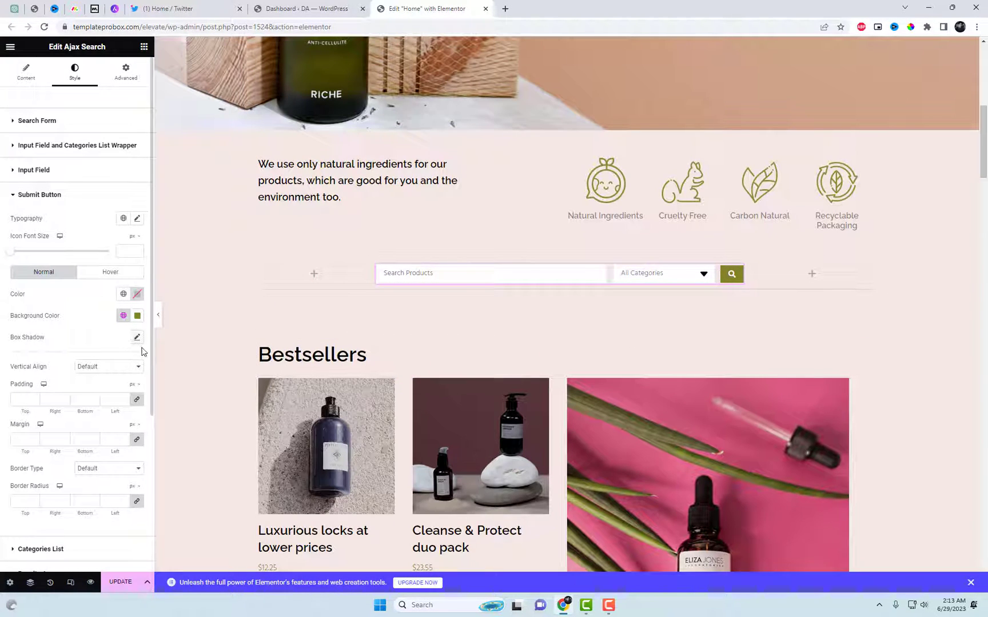
drag(14, 255, 31, 253)
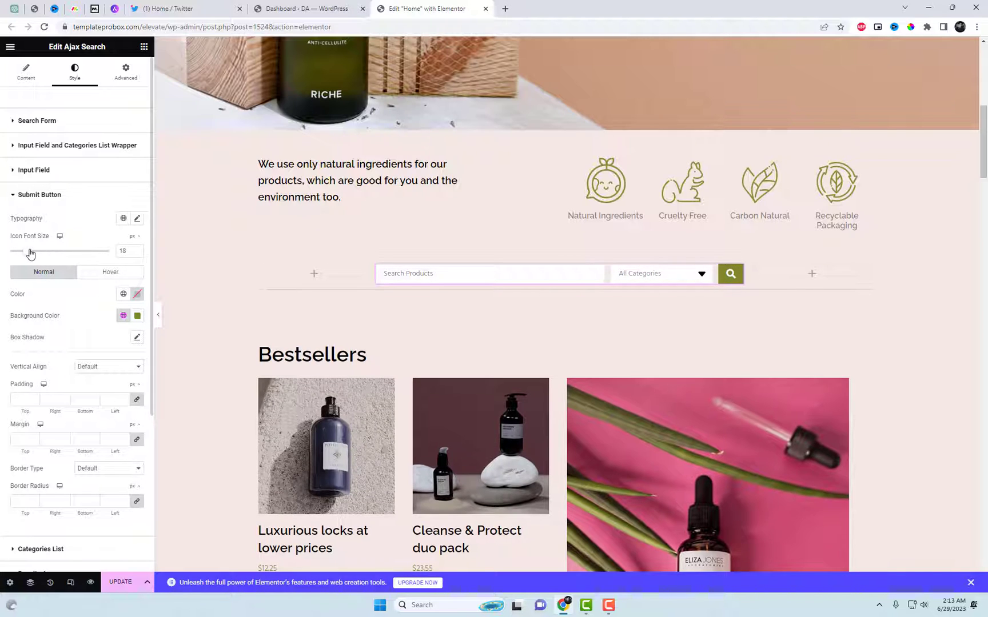
Give the submit button a dark green hover background, darkened from Theme Color 1.
click(105, 274)
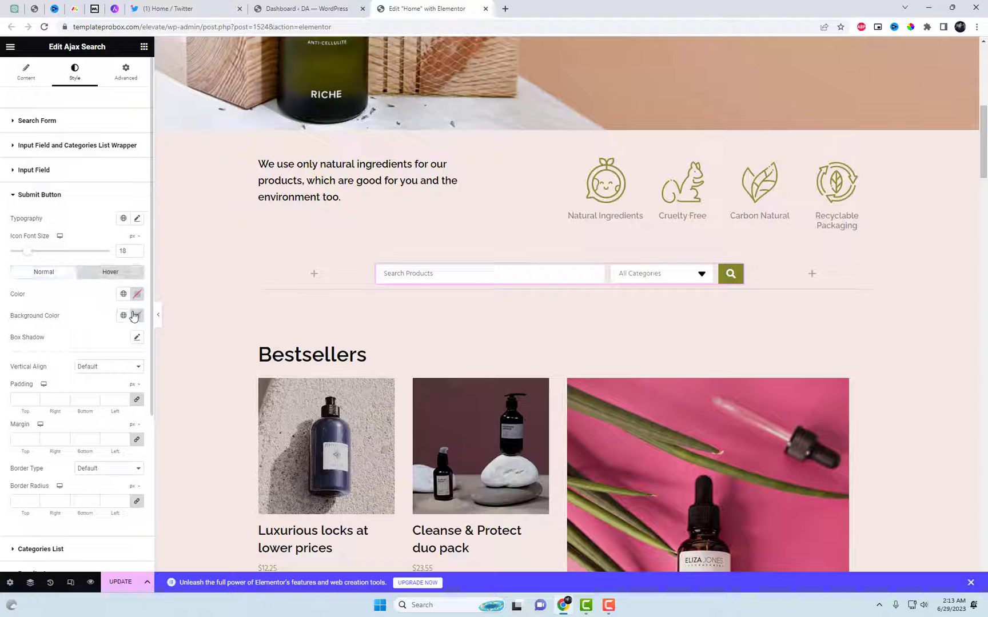
click(124, 315)
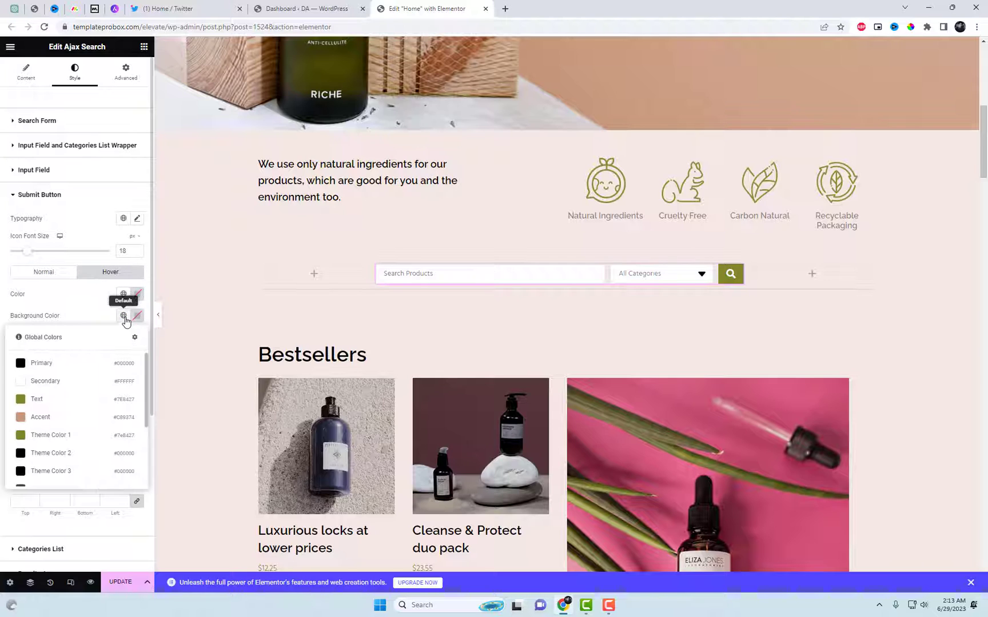
click(72, 437)
click(138, 315)
drag(146, 394, 153, 414)
click(70, 310)
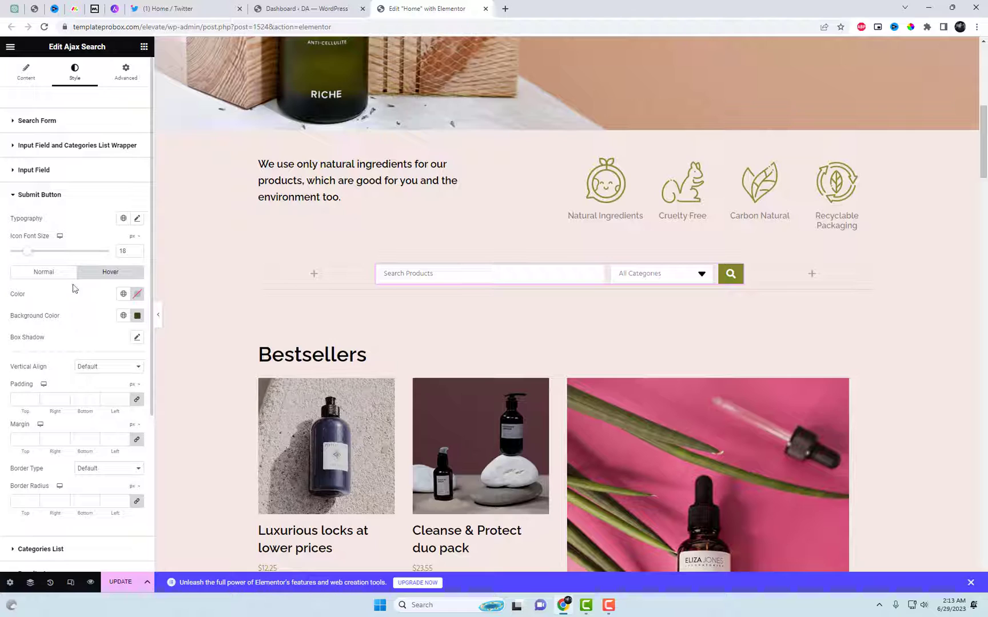
click(101, 196)
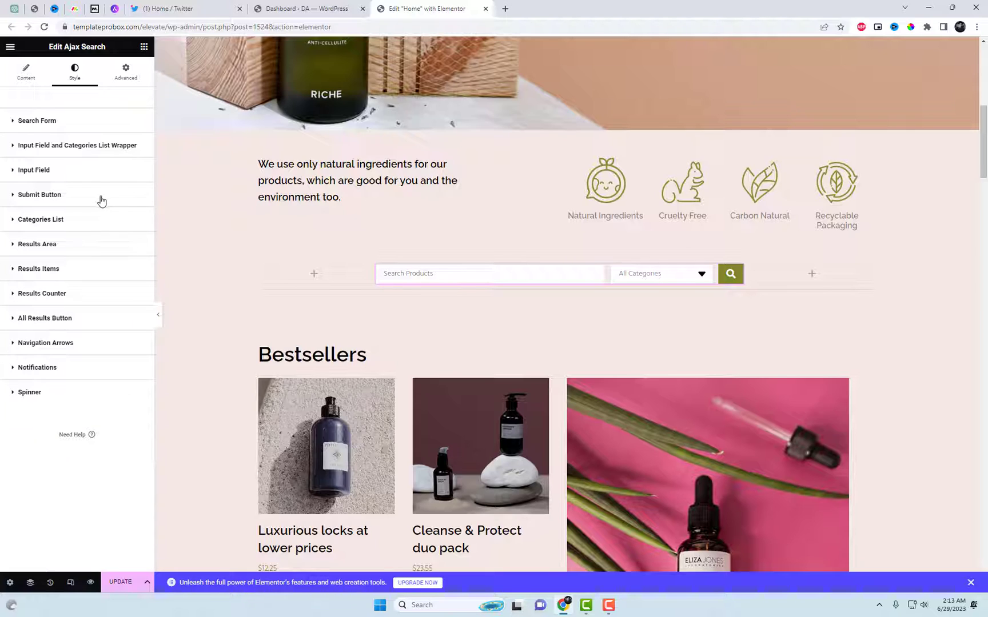
Set the search input field's normal background color to white with a custom color.
click(74, 174)
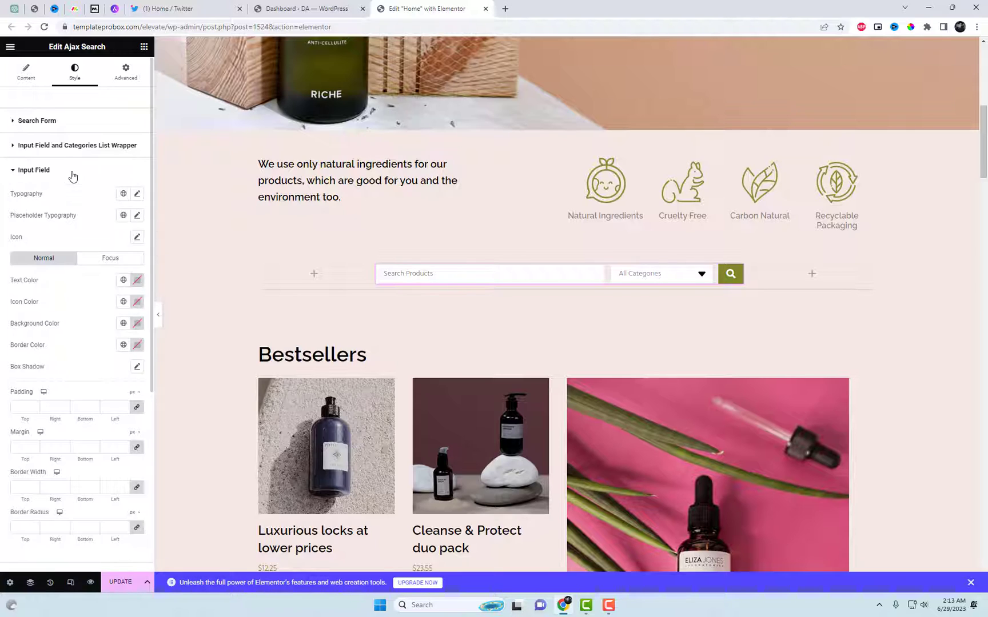
click(137, 323)
click(135, 404)
click(108, 369)
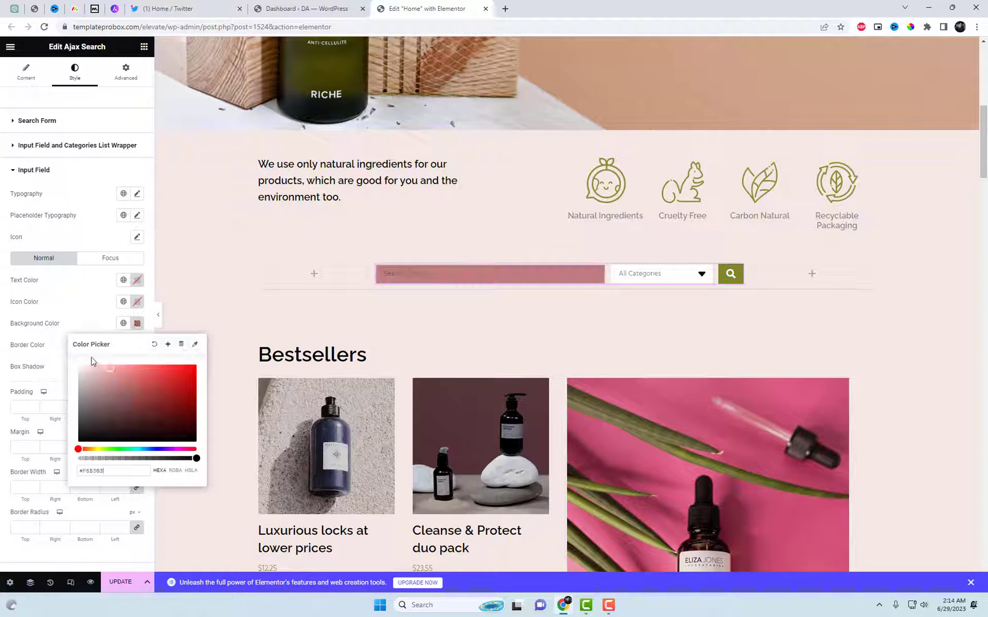
click(84, 295)
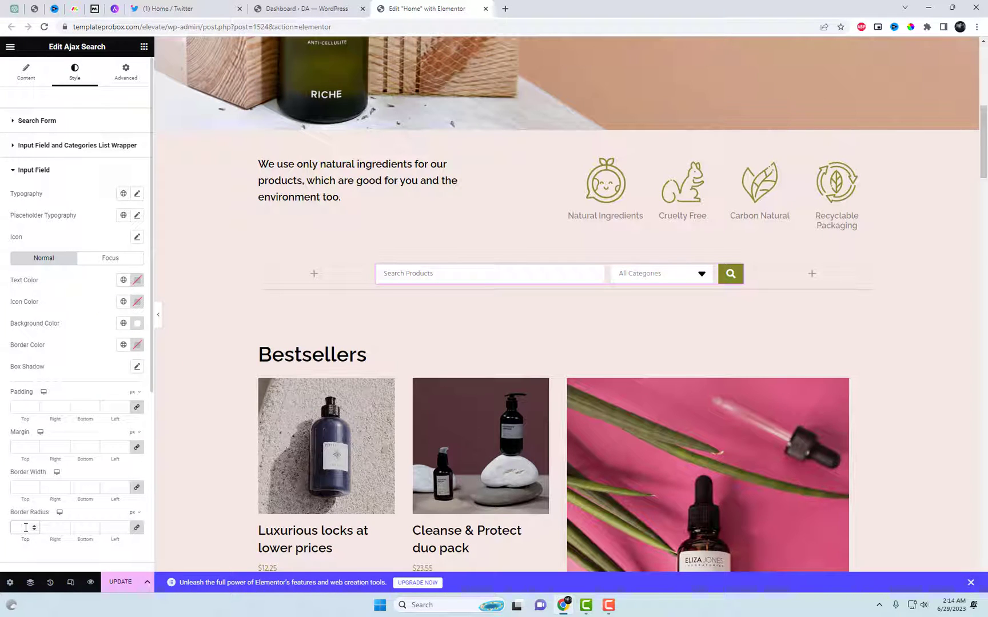
click(69, 172)
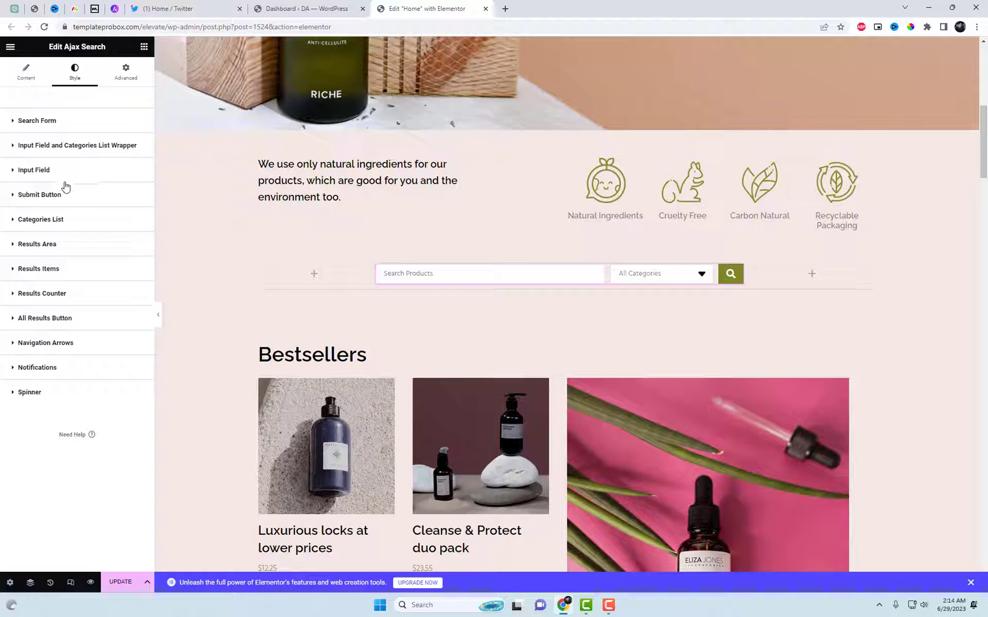
Set the categories list's width to 171 px in its style settings.
click(76, 221)
drag(13, 260, 44, 259)
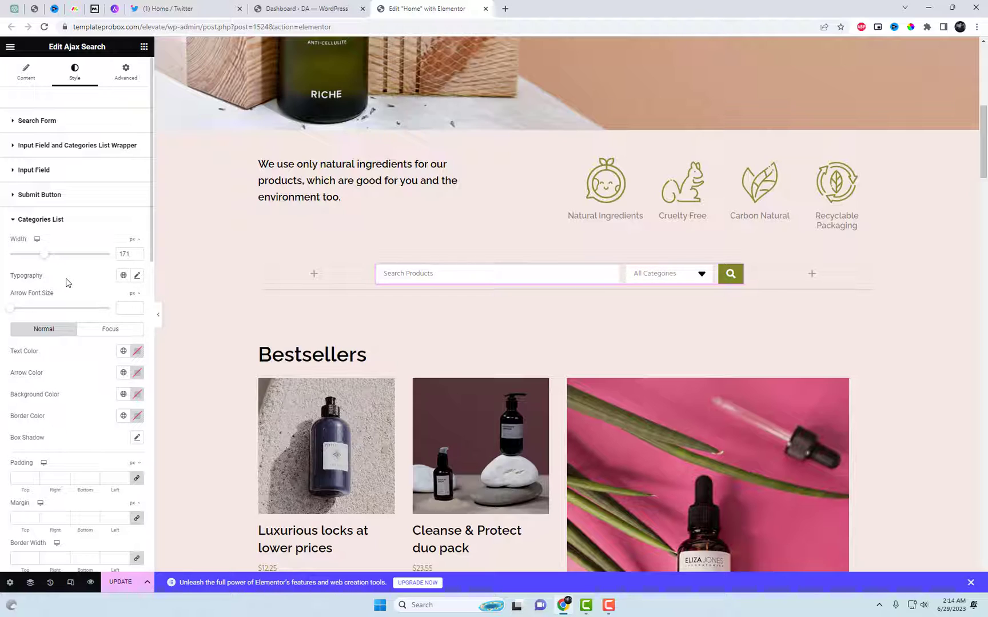
Try a custom typography size for the categories list and clear it again.
scroll(95, 309, down, 1)
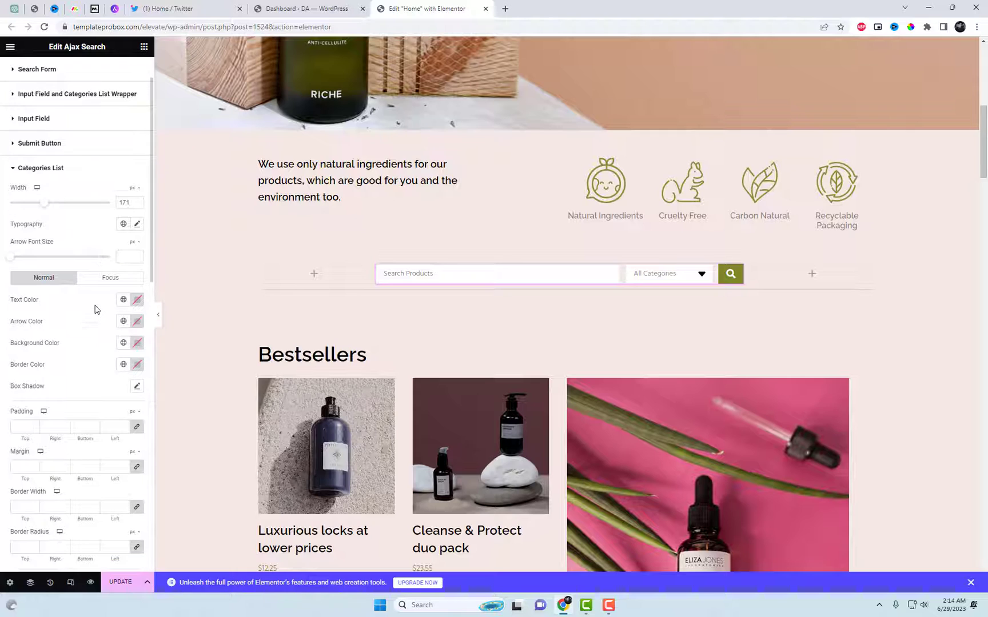
click(137, 225)
mouse_move(17, 307)
mouse_down()
mouse_move(37, 309)
mouse_move(26, 309)
mouse_up()
double_click(117, 304)
key(BackSpace)
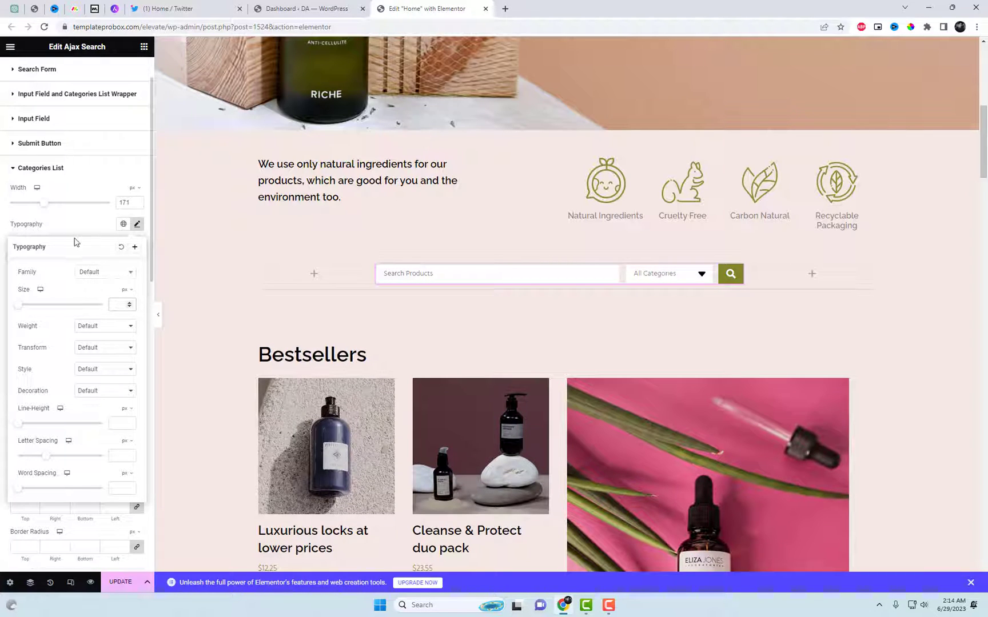
click(80, 230)
Set the categories list's border radius to 20 px on all corners.
scroll(114, 370, down, 2)
click(25, 445)
text(20)
Give the category dropdown items a muted greyish-pink normal background color.
scroll(82, 464, down, 1)
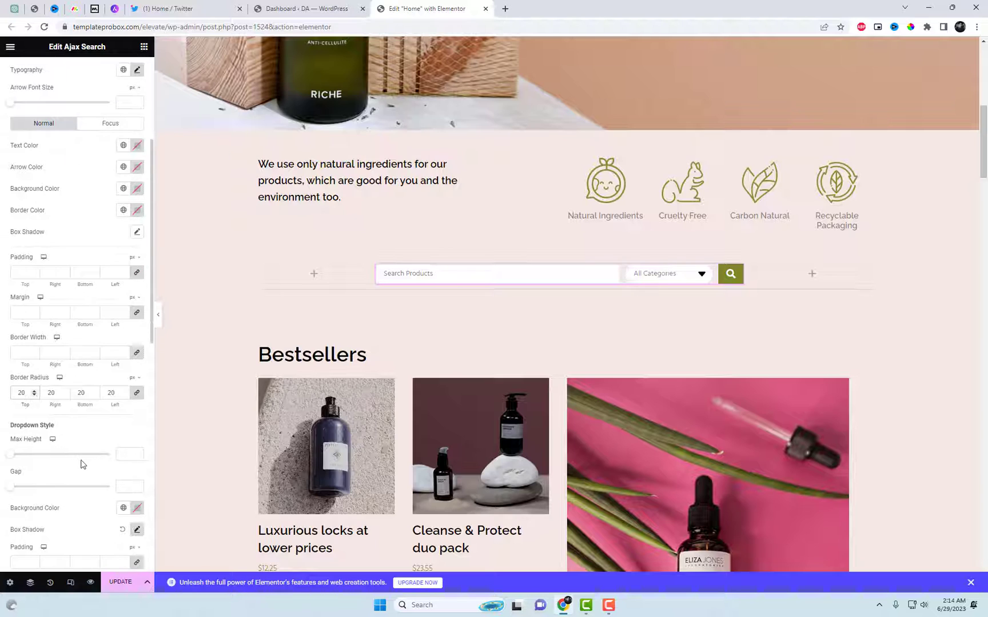
scroll(81, 464, down, 1)
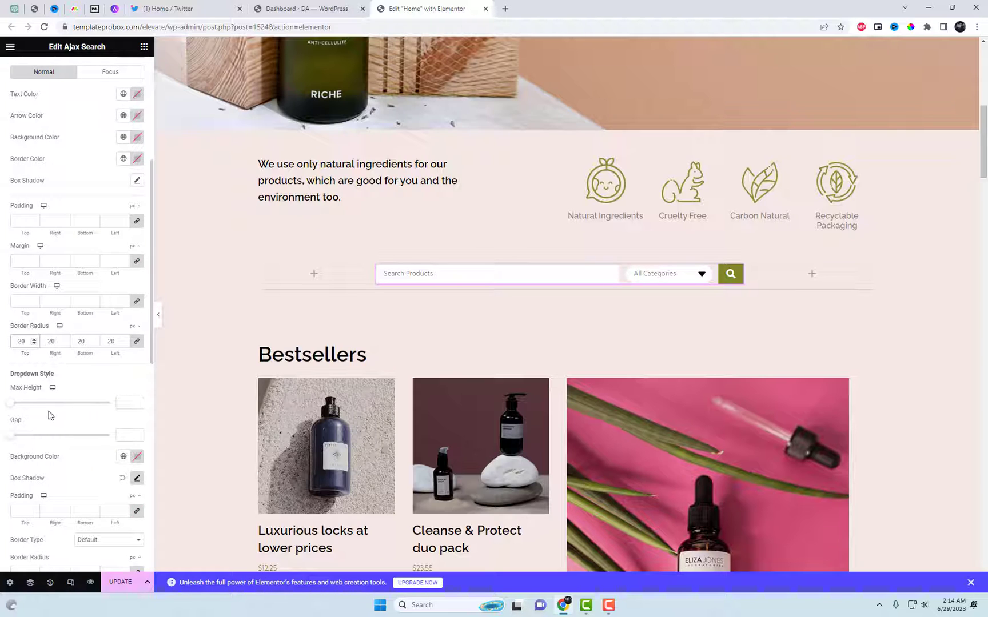
scroll(46, 415, down, 2)
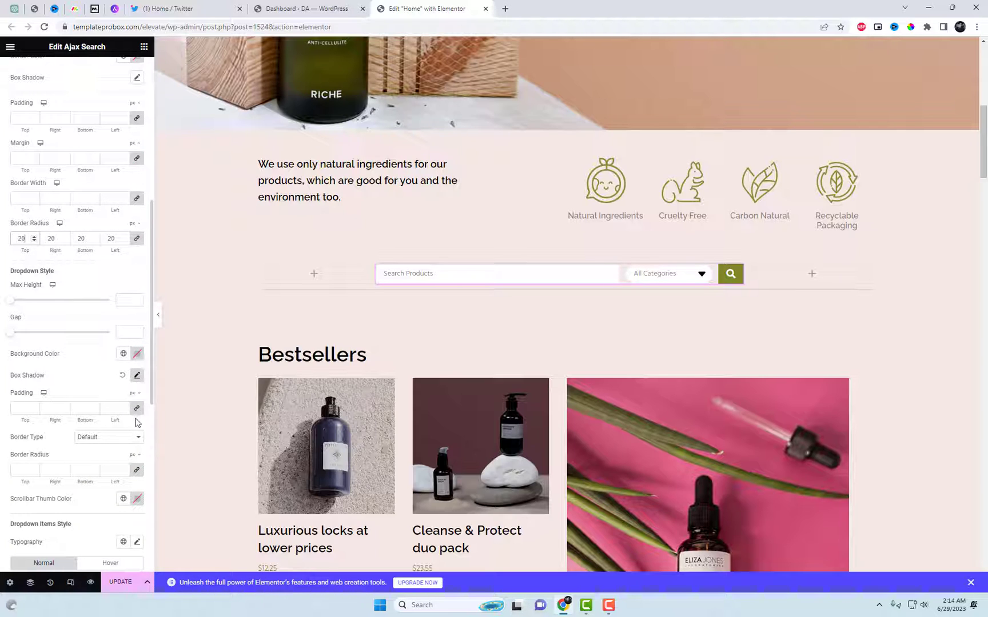
scroll(136, 423, down, 2)
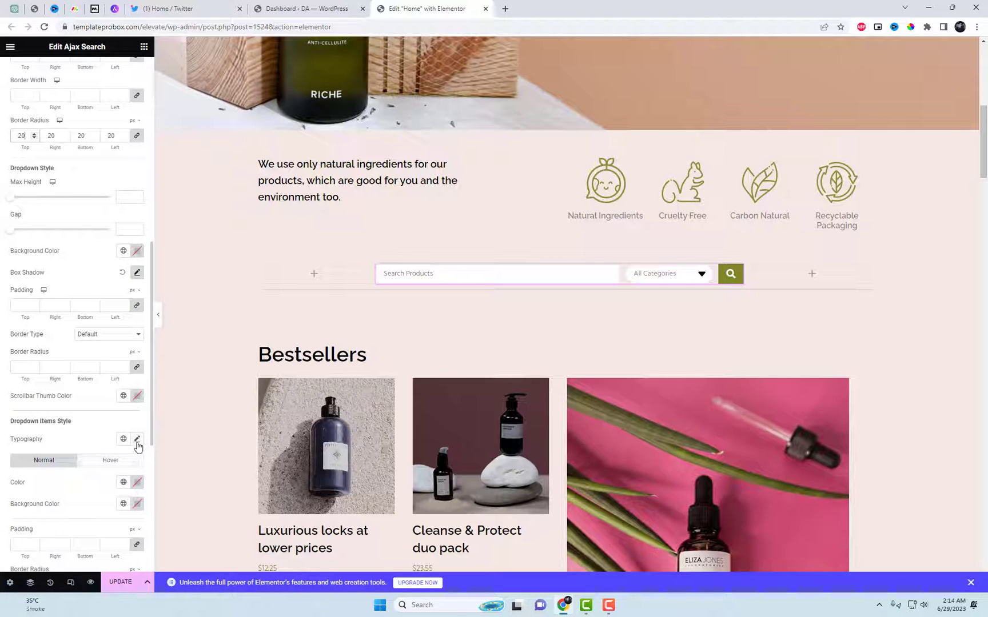
click(136, 504)
mouse_move(136, 450)
mouse_down()
mouse_move(132, 422)
mouse_move(90, 388)
mouse_up()
Expand the categories list in the preview and set the dropdown's background to a light global color.
click(681, 280)
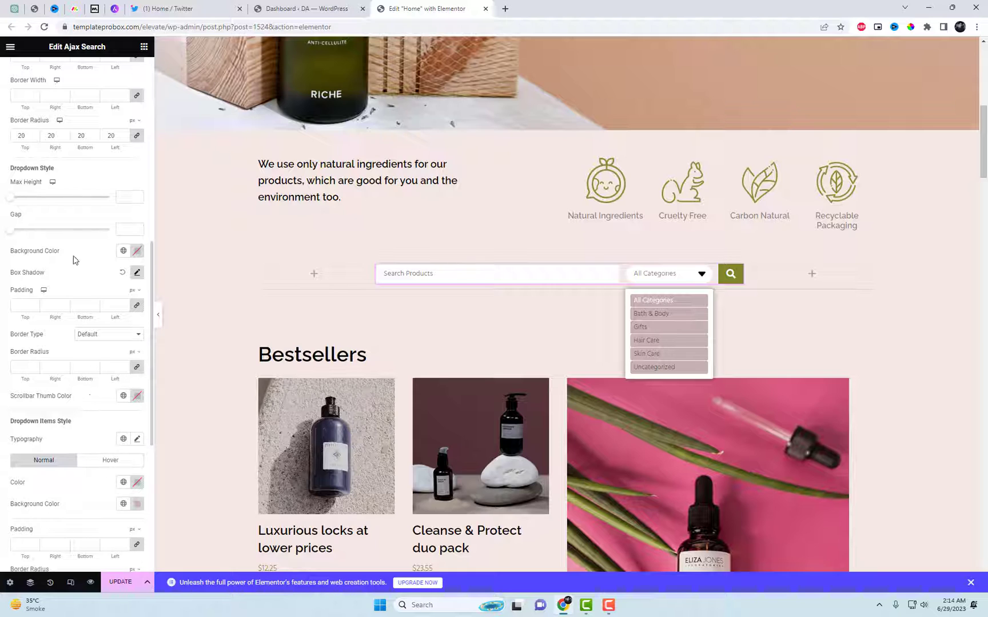
scroll(73, 259, up, 2)
scroll(89, 325, down, 2)
click(137, 251)
mouse_move(126, 320)
mouse_down()
mouse_move(133, 337)
mouse_move(131, 316)
mouse_move(152, 332)
mouse_move(139, 323)
mouse_up()
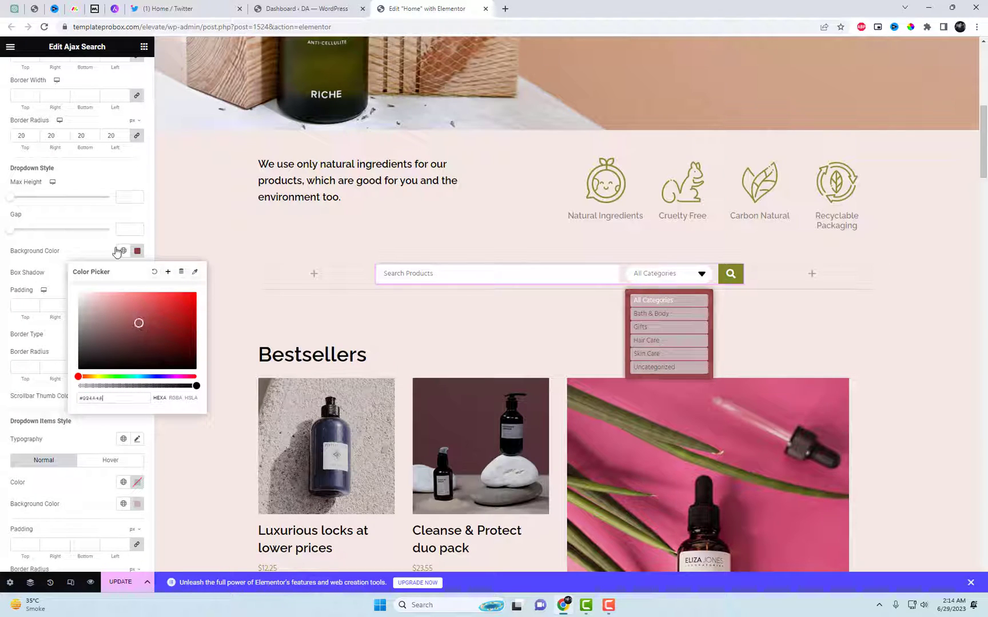
click(123, 251)
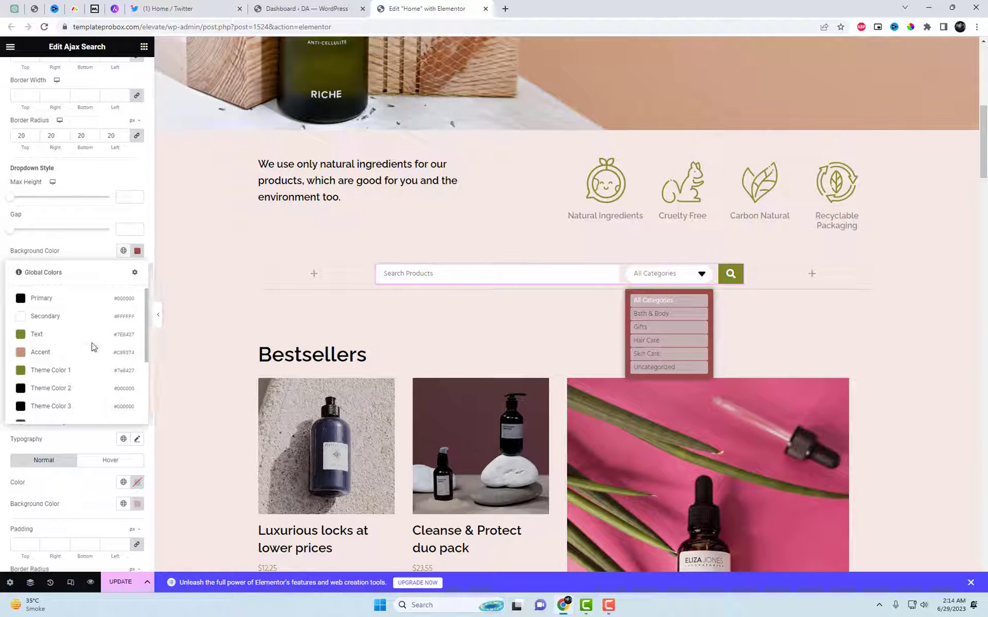
scroll(74, 380, down, 1)
click(38, 395)
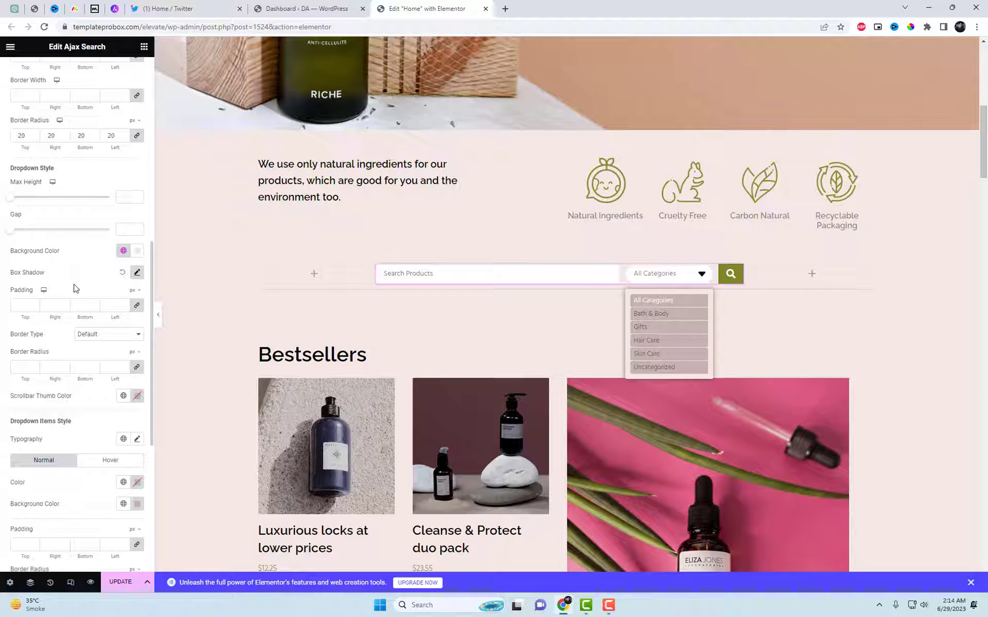
Set the dropdown items' normal background to the global Text color, #7E8427.
scroll(74, 289, down, 1)
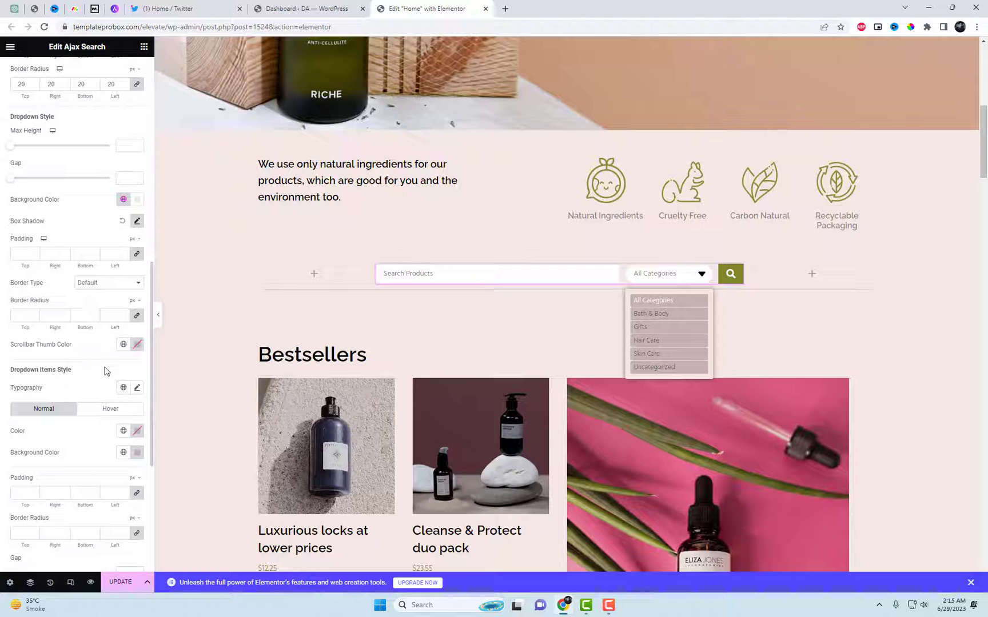
scroll(115, 373, down, 1)
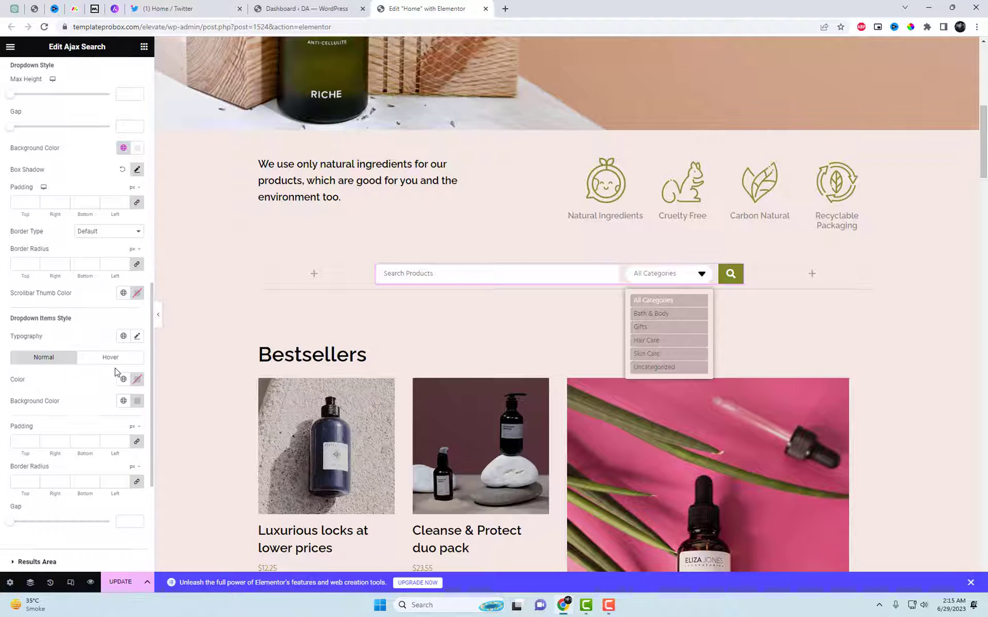
click(137, 403)
drag(126, 450, 103, 452)
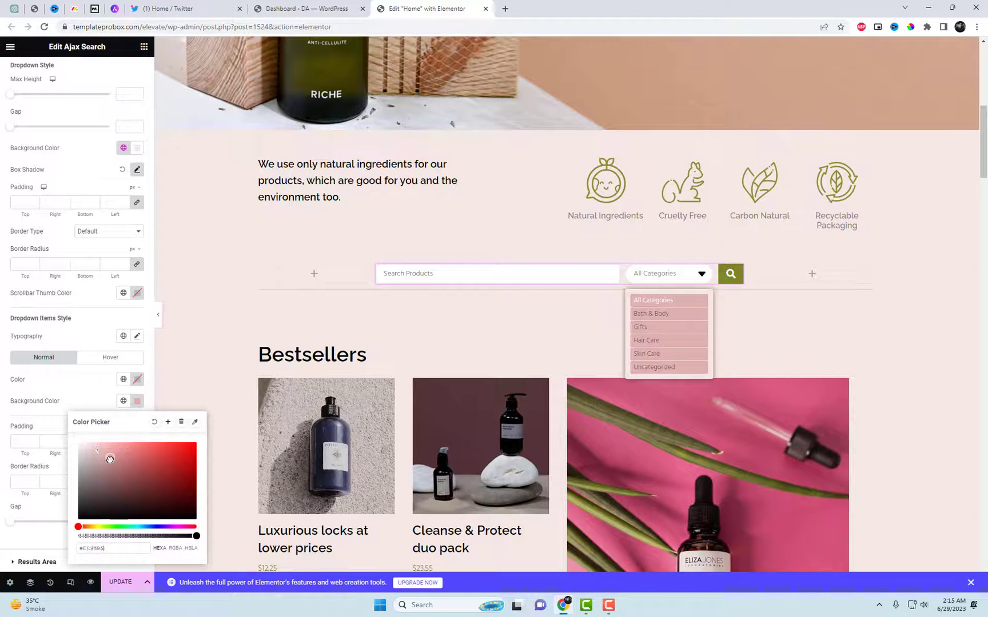
click(123, 401)
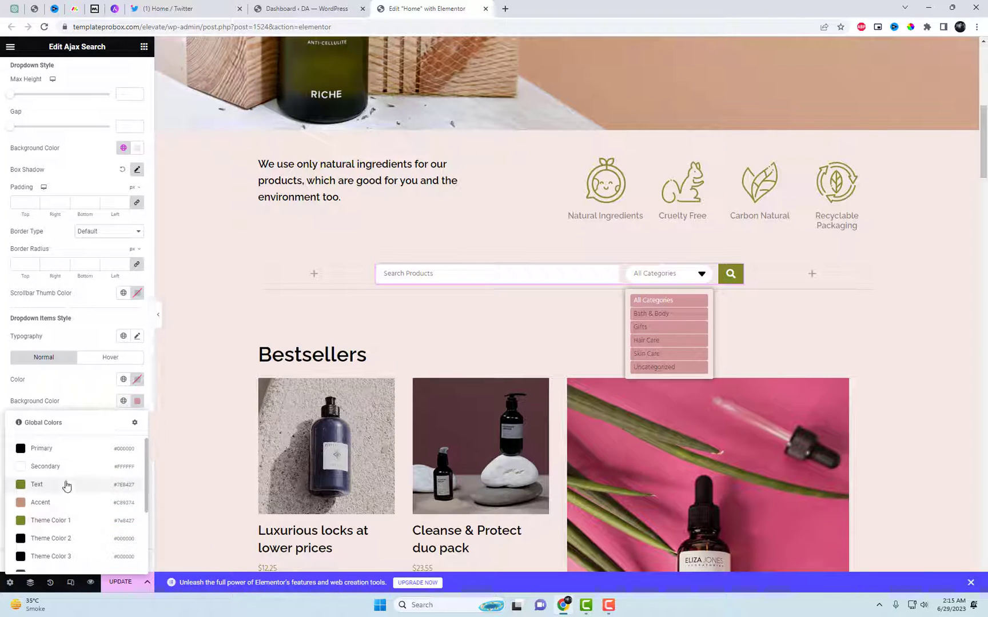
click(66, 485)
Set the dropdown items' normal text color to white.
click(136, 379)
click(117, 428)
click(72, 382)
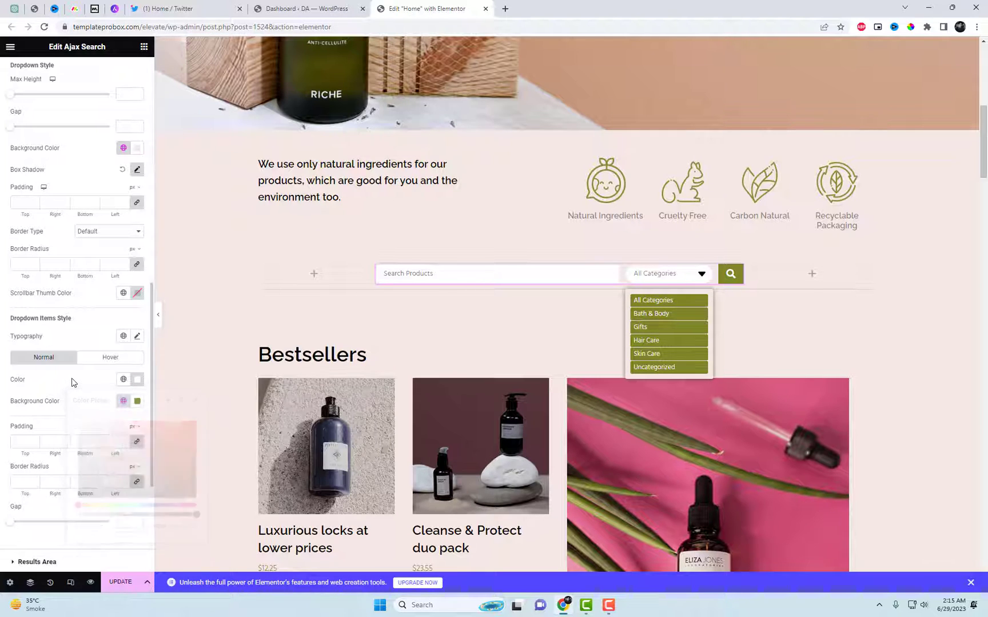
Set the dropdown items' hover background to the global Theme Color 1, #7E8427.
click(110, 358)
click(137, 401)
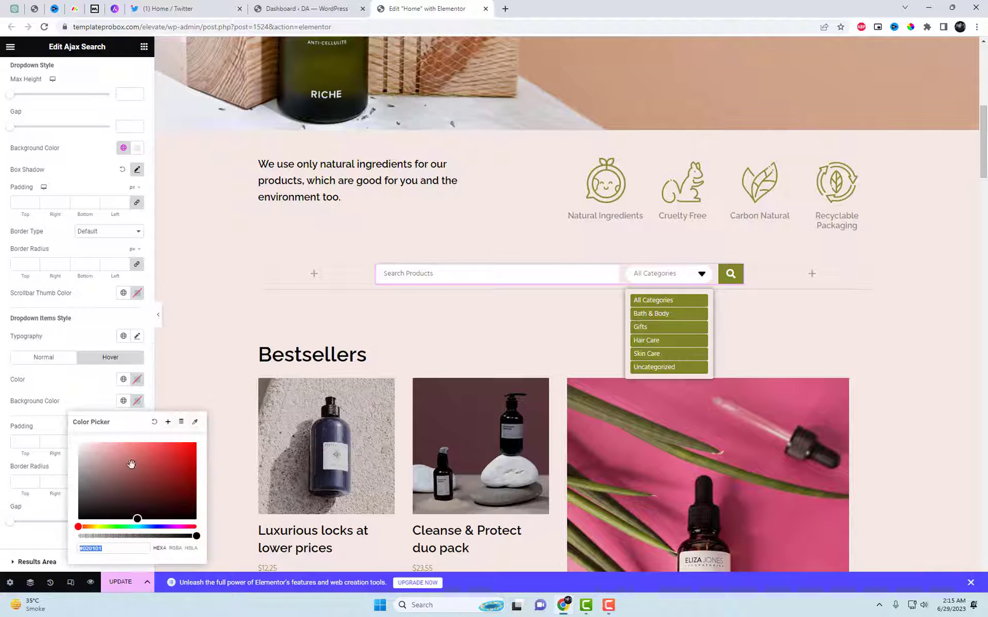
click(123, 401)
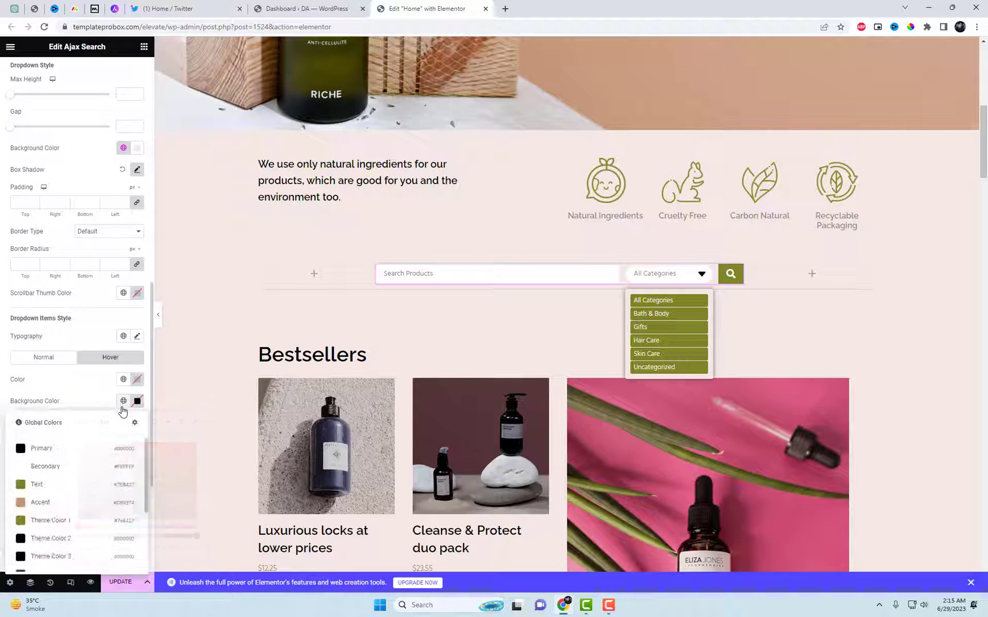
click(70, 527)
Set the dropdown items' hover text color to white.
click(137, 380)
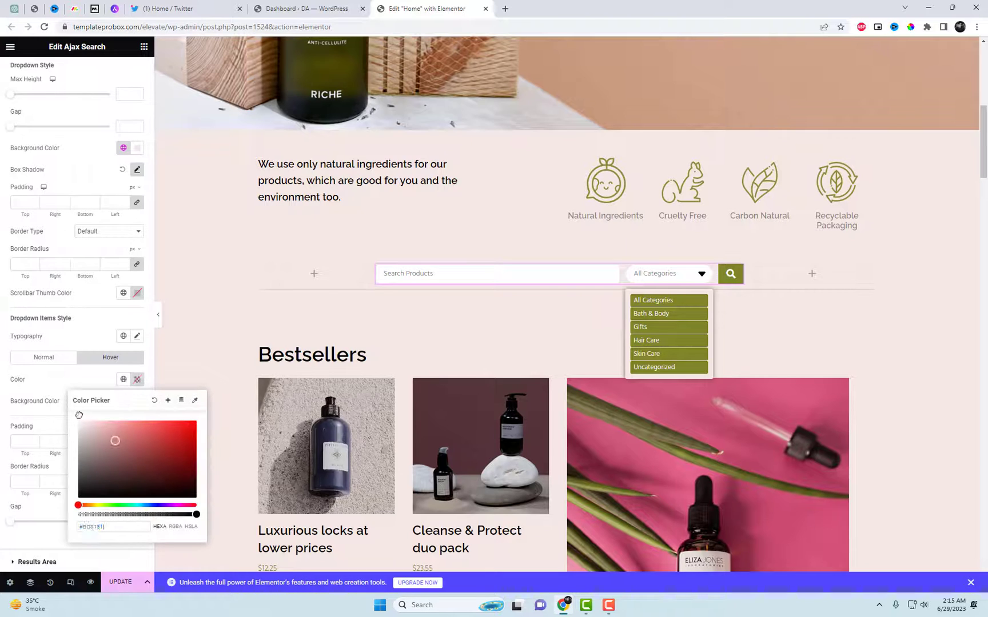
drag(95, 435, 64, 410)
click(76, 386)
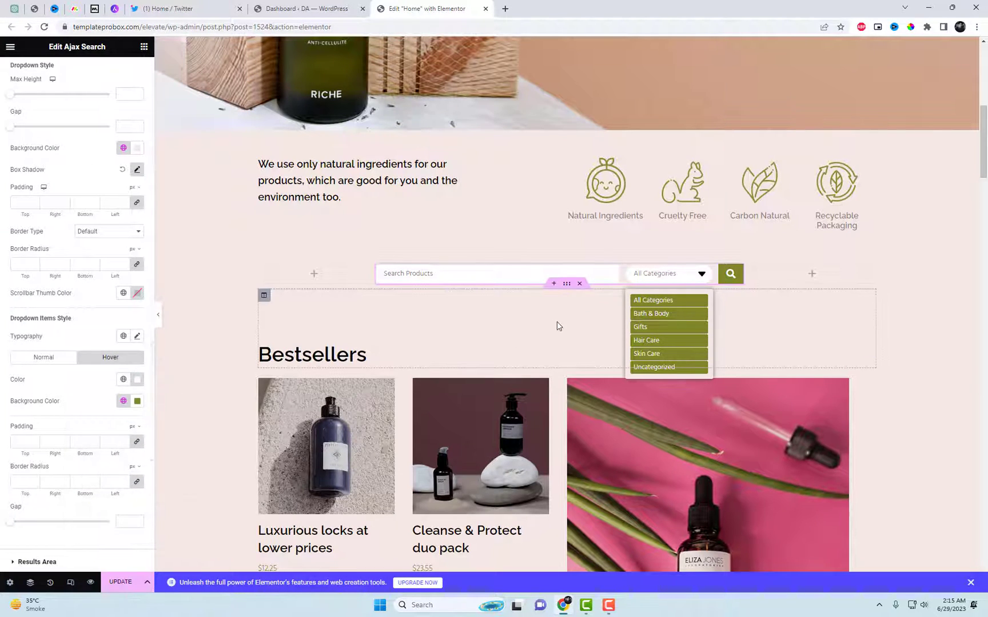
Darken the dropdown items' hover background to a near-black shade and update the page.
click(138, 401)
drag(161, 479, 162, 505)
click(670, 275)
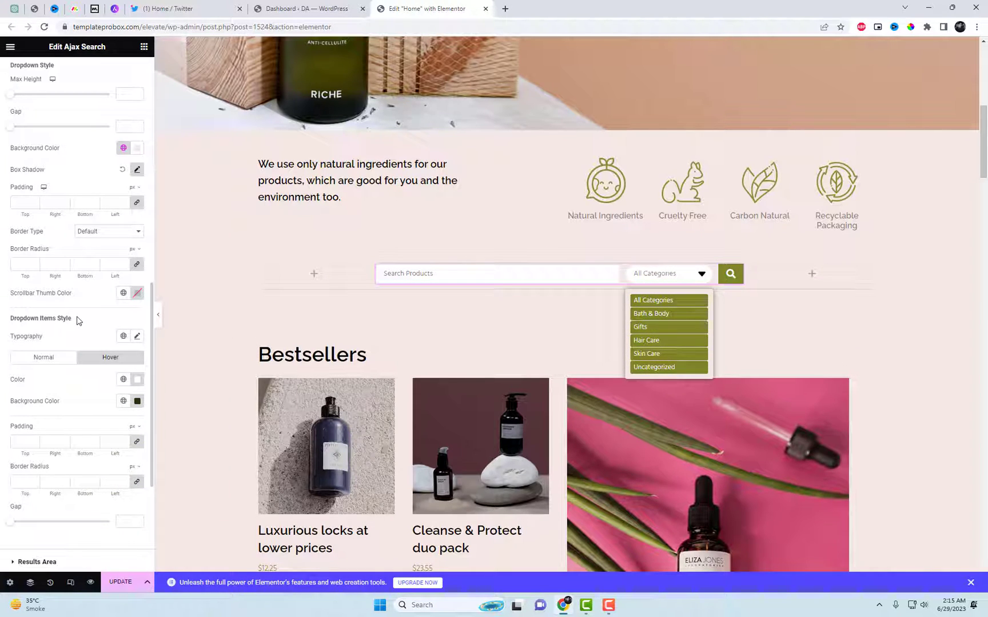
scroll(74, 320, up, 5)
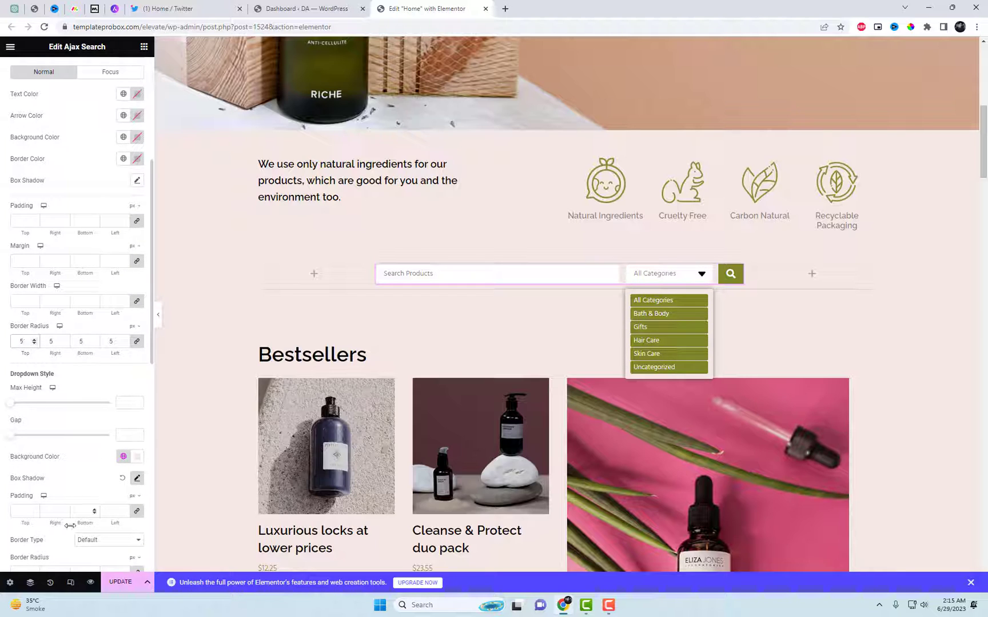
click(120, 582)
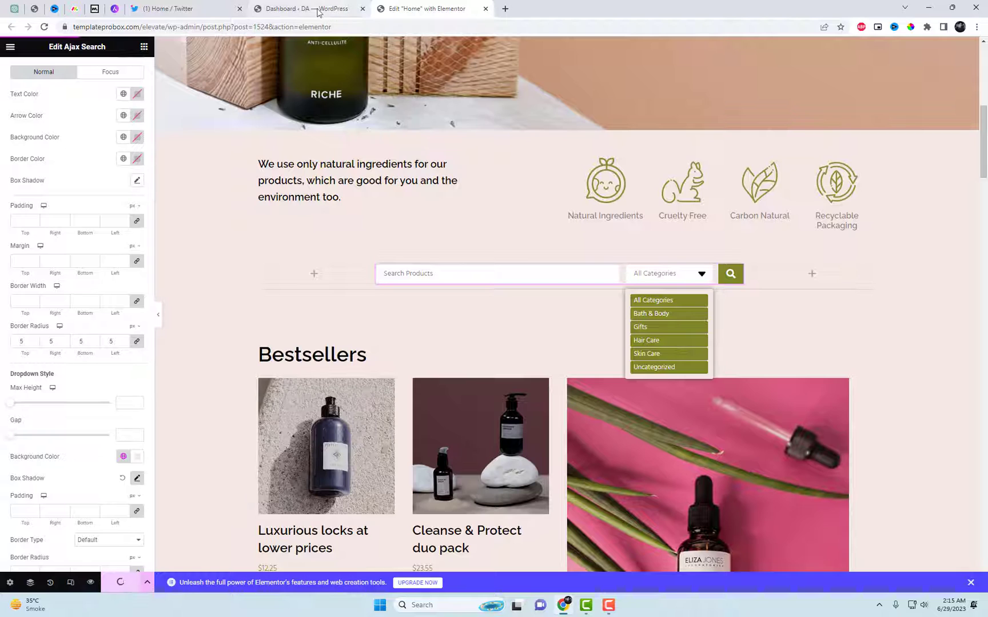
Close the Twitter page and open the live store home page, templateprobox.com/elevate/, in a new tab.
drag(169, 27, 73, 27)
key(ctrl+c)
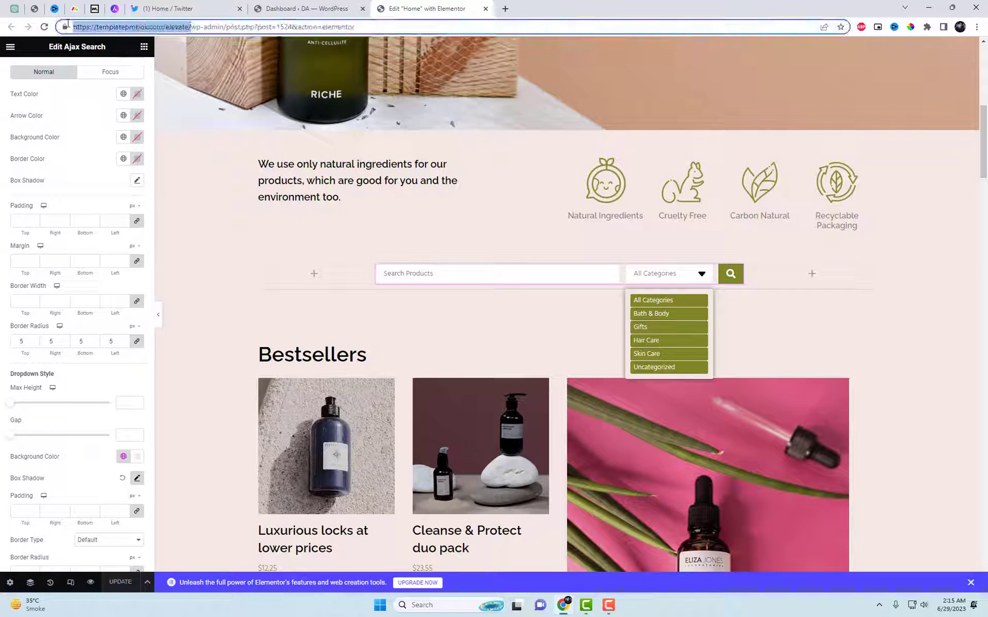
click(240, 9)
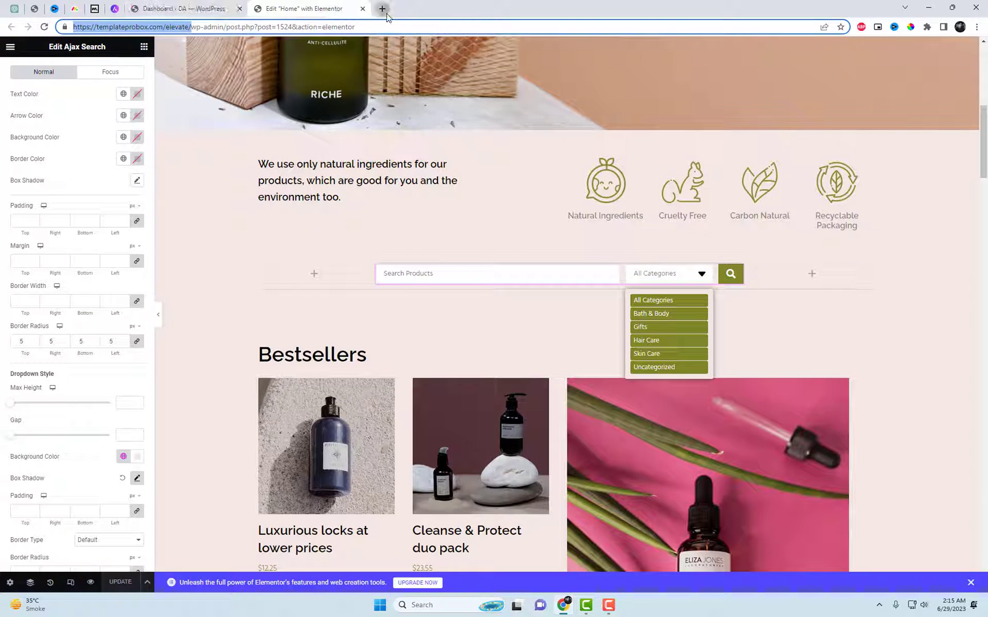
click(382, 9)
key(ctrl+v)
key(Return)
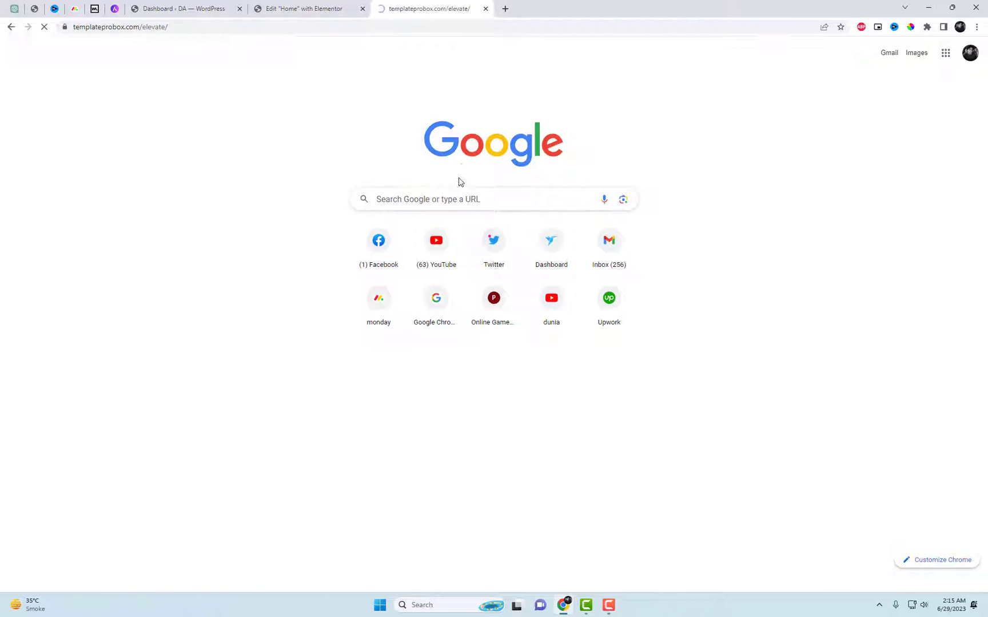
Test the live product search with "hair" and filter the results by the Bath & Body category.
scroll(511, 243, down, 10)
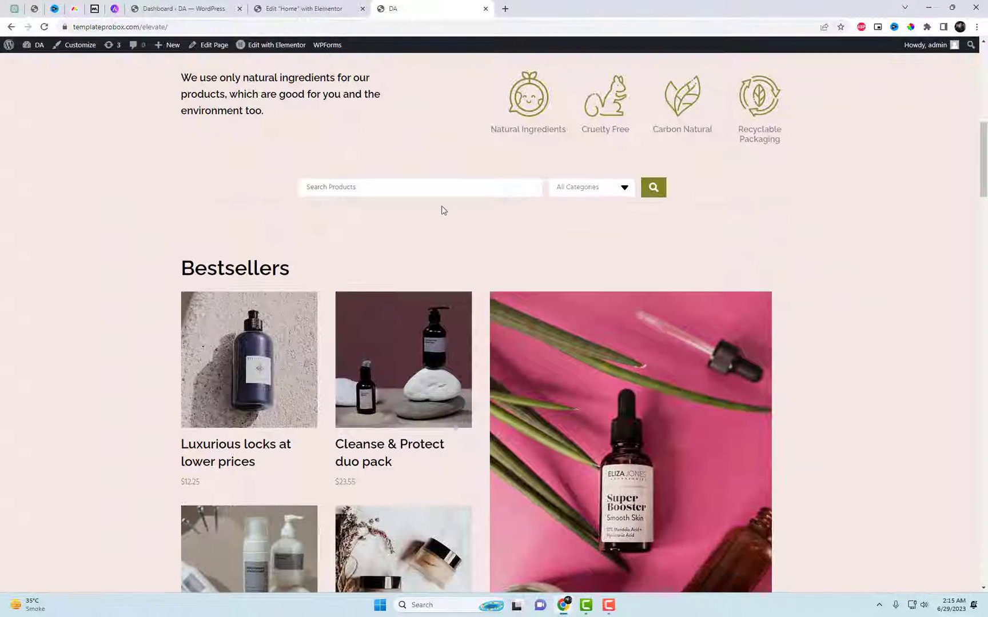
click(395, 190)
text(hair)
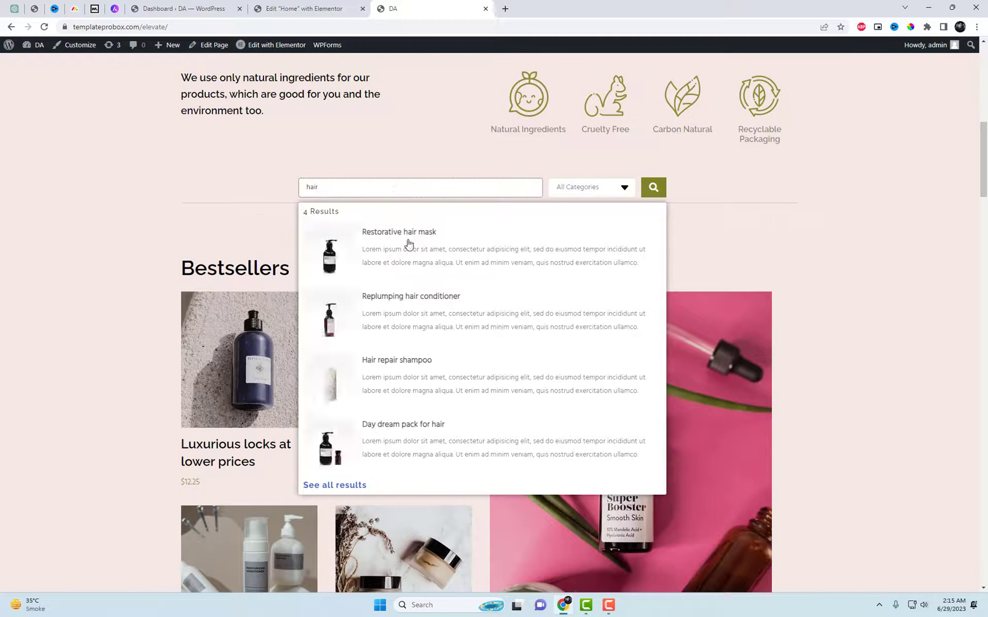
scroll(408, 297, down, 1)
click(610, 142)
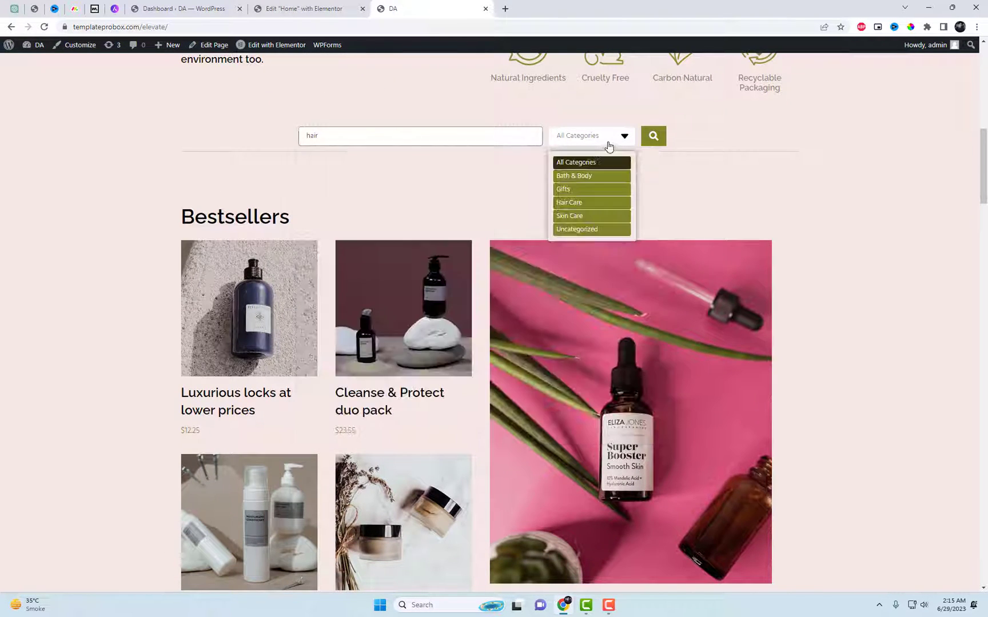
click(593, 177)
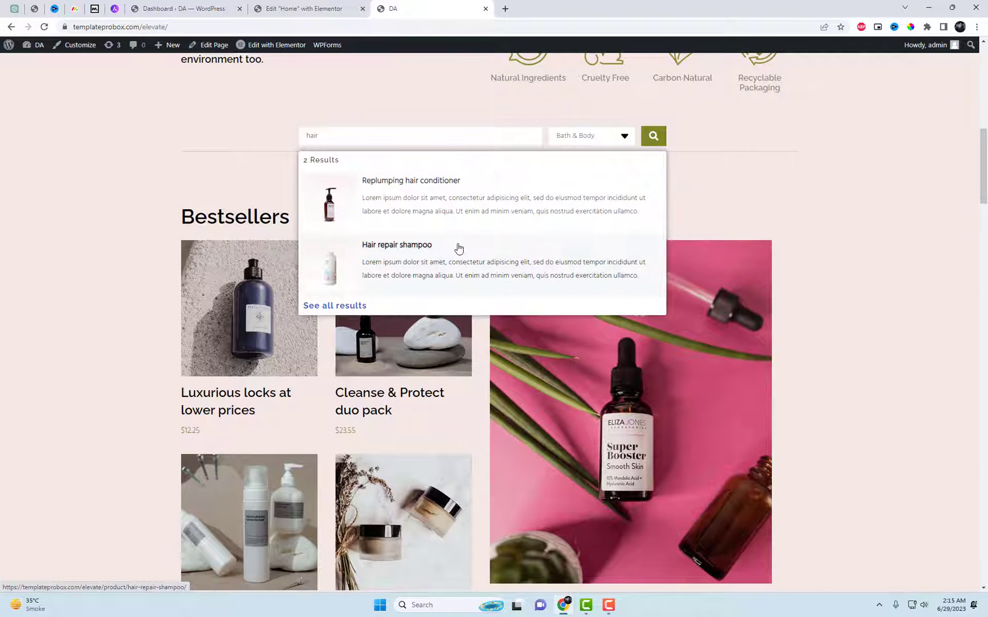
Open the Replumping hair conditioner product from the search results and copy "Replumping" from its title.
click(409, 203)
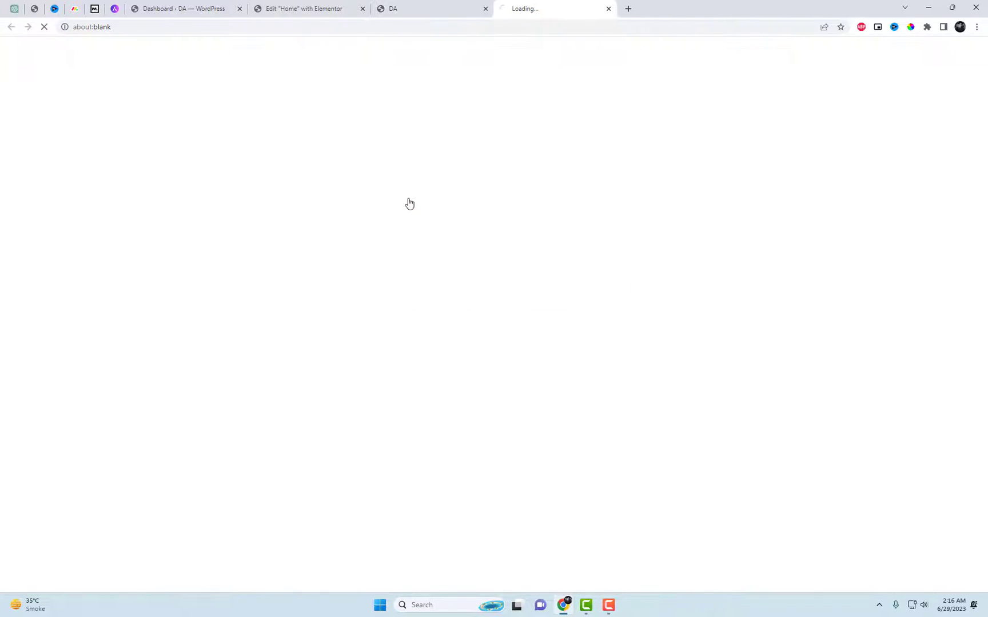
scroll(594, 228, down, 1)
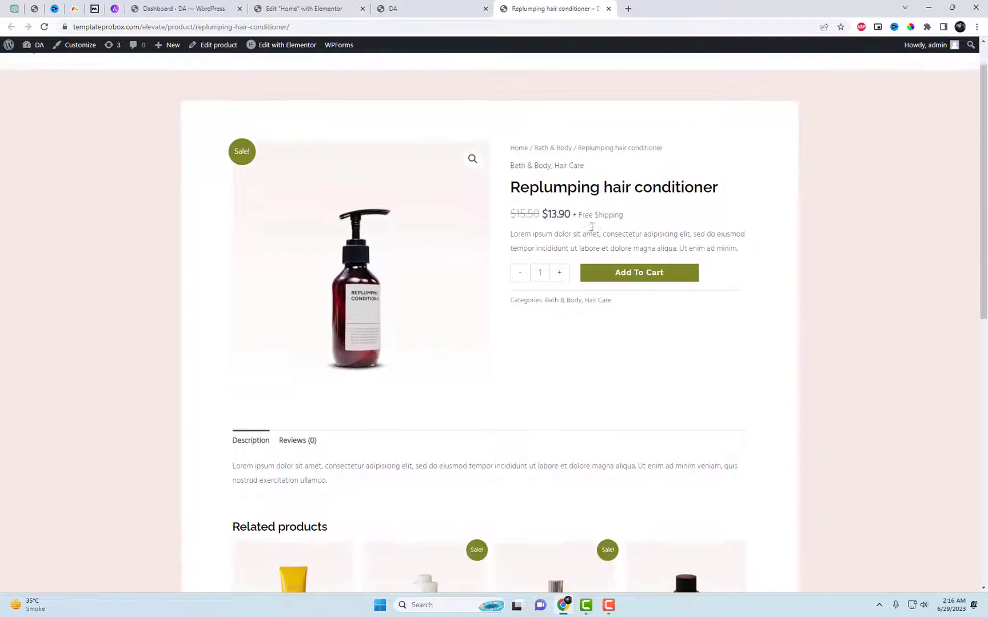
drag(514, 177, 603, 179)
key(ctrl+c)
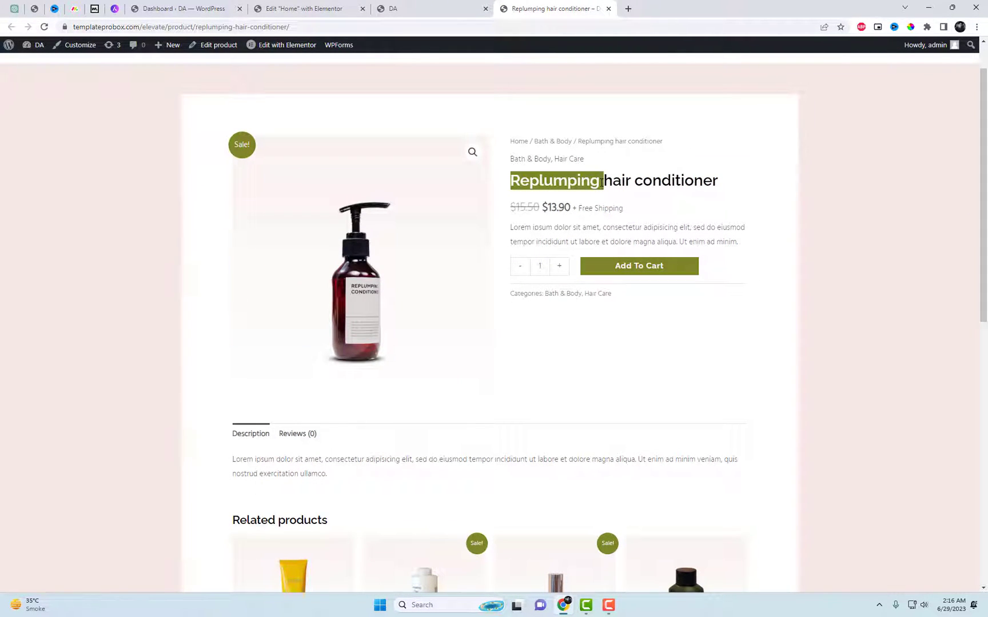
Return to the live home page and search the products for "Replumping" instead of "hair".
click(420, 8)
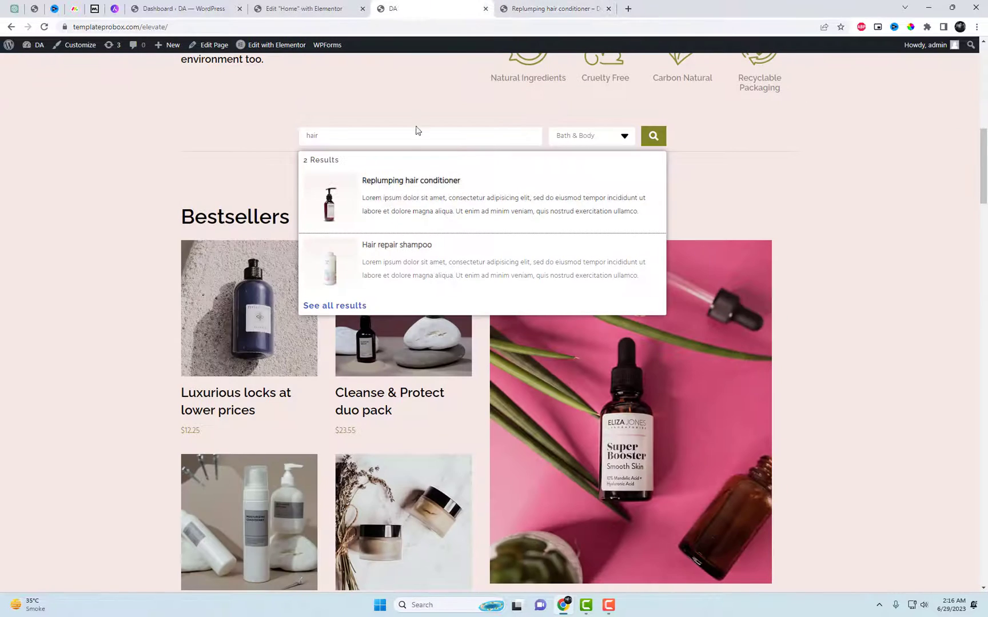
double_click(387, 136)
key(ctrl+v)
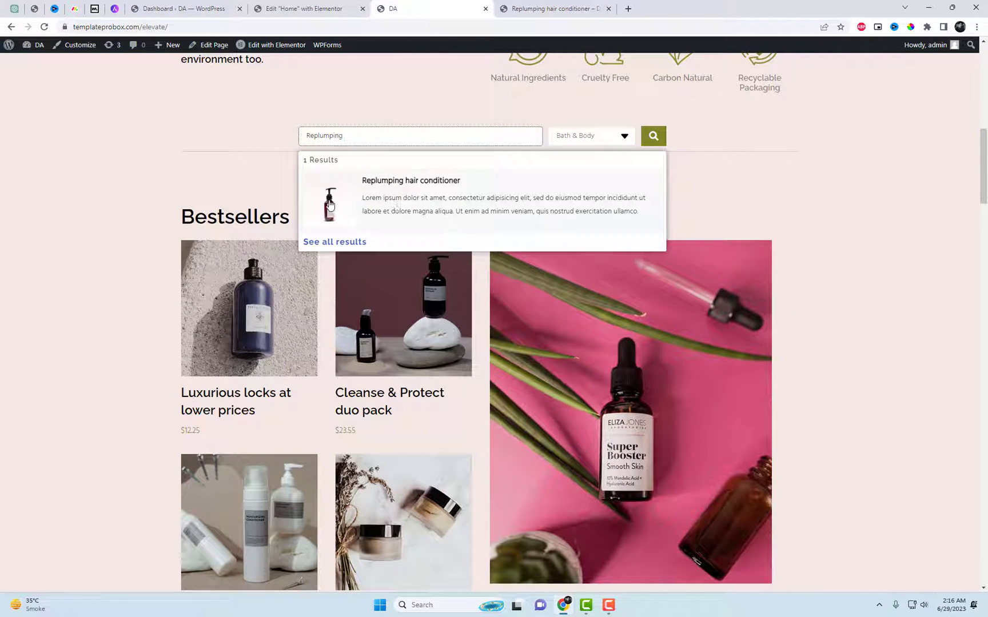
Return to the Elementor editor and set the Ajax Search spinner color to the global Text color, #7E8427.
click(328, 8)
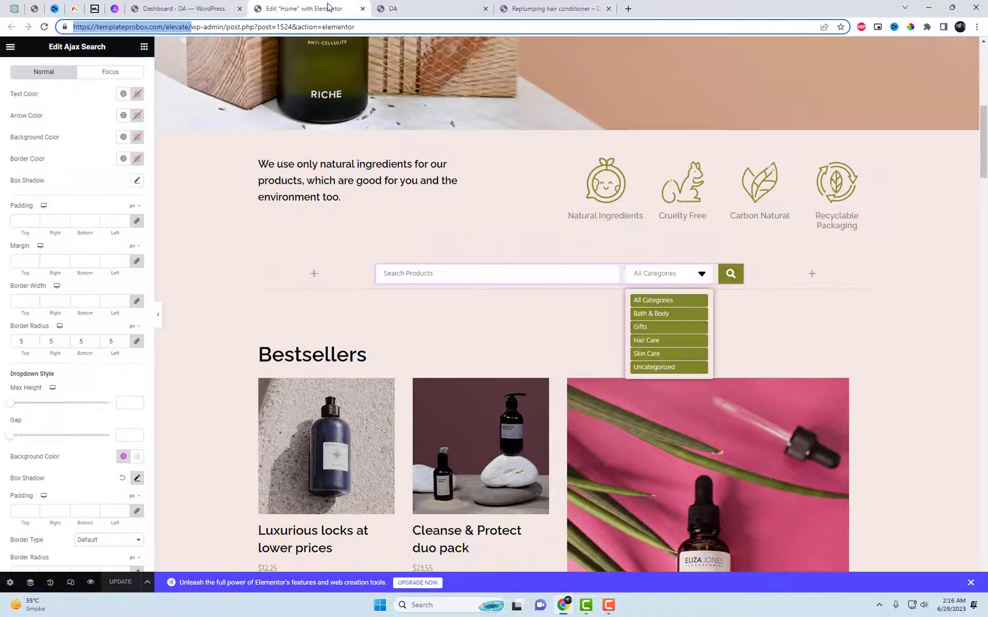
scroll(110, 425, down, 8)
click(75, 499)
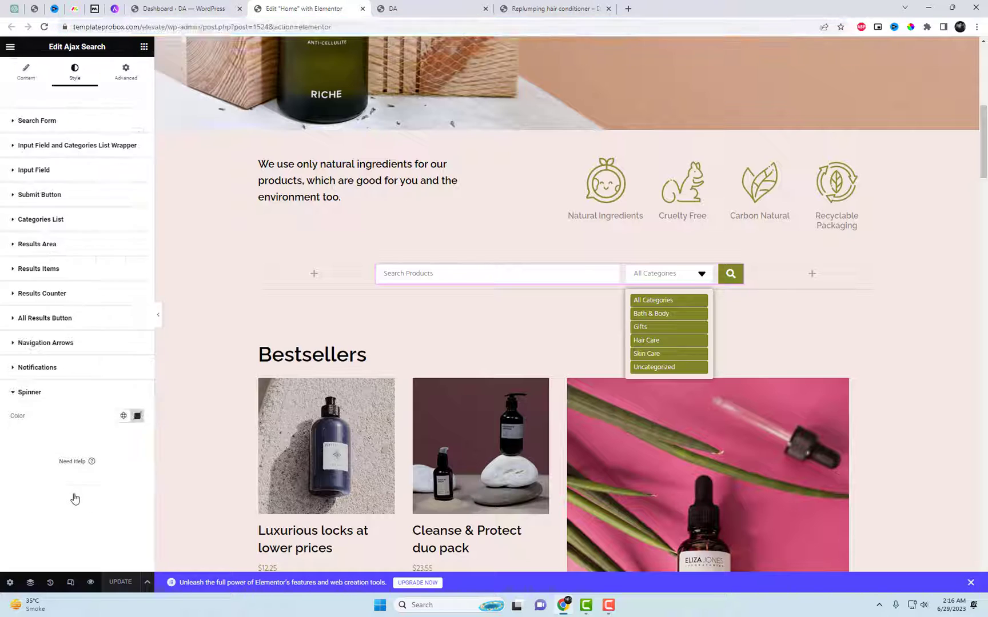
click(123, 416)
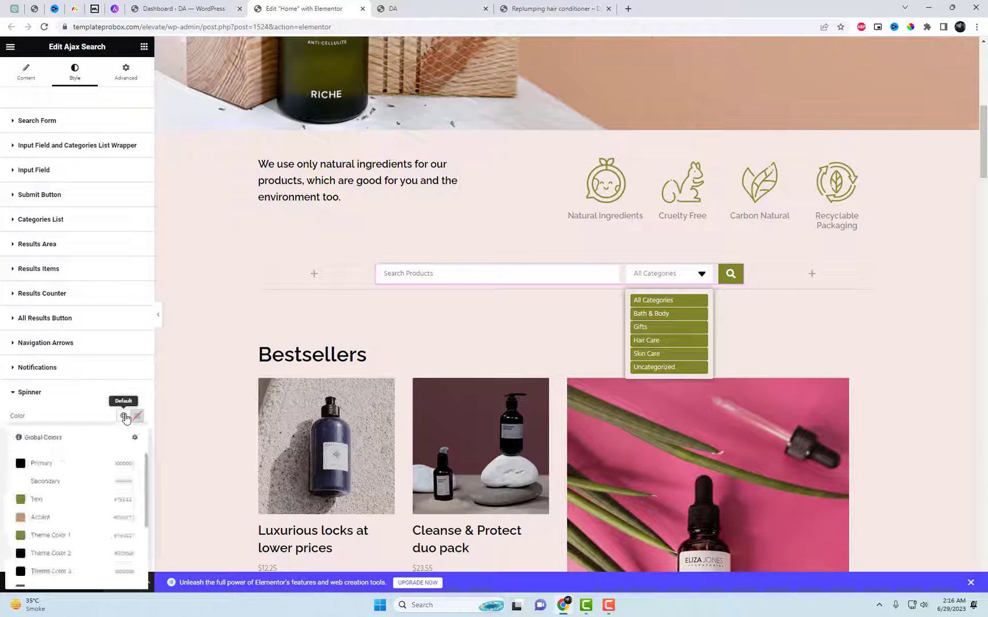
click(95, 506)
Give the search notifications text a very dark color and update the page.
click(72, 372)
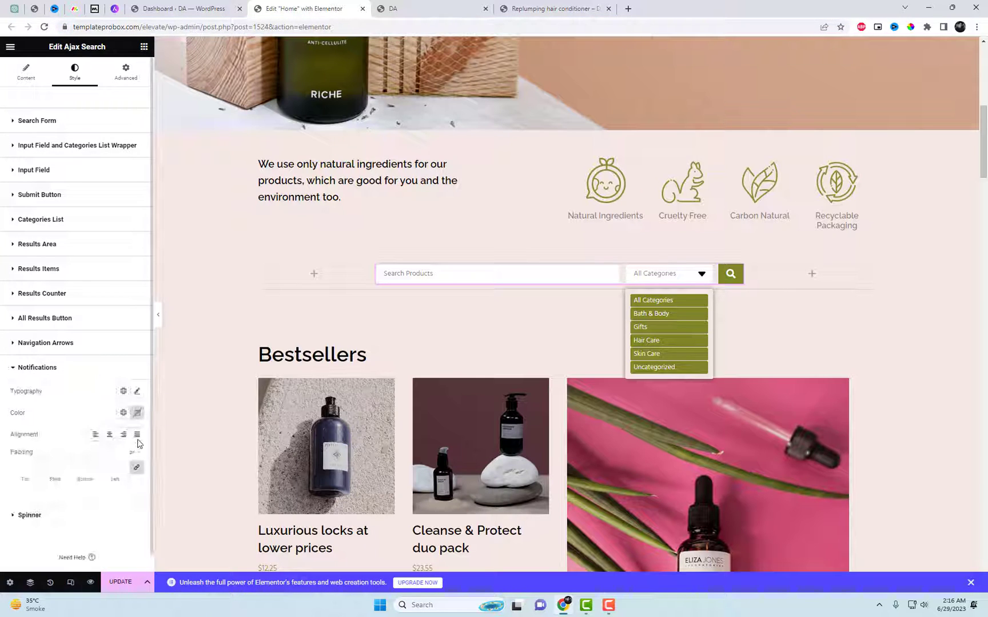
click(137, 413)
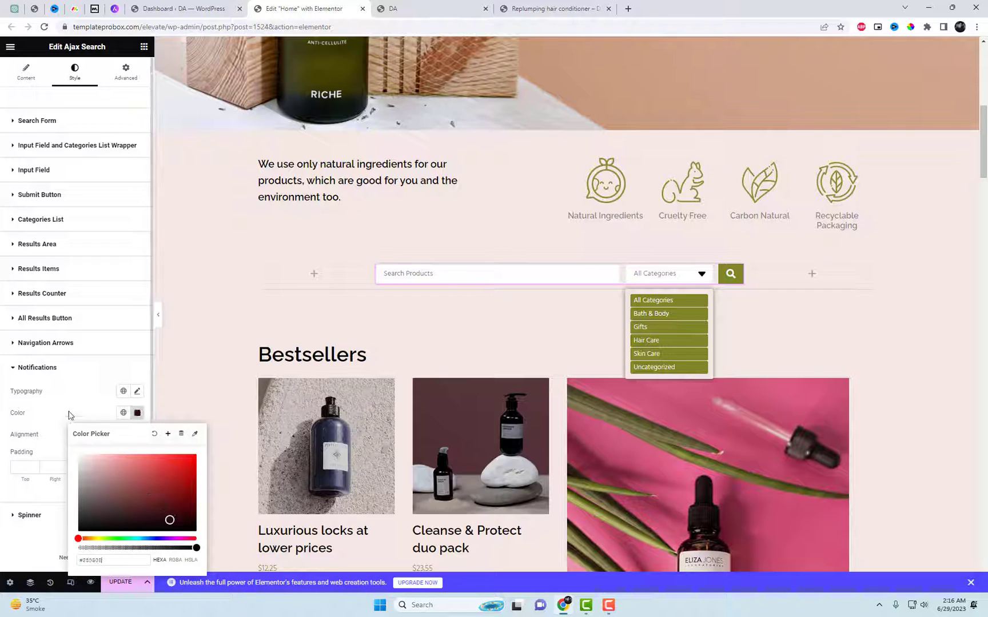
click(78, 422)
click(120, 583)
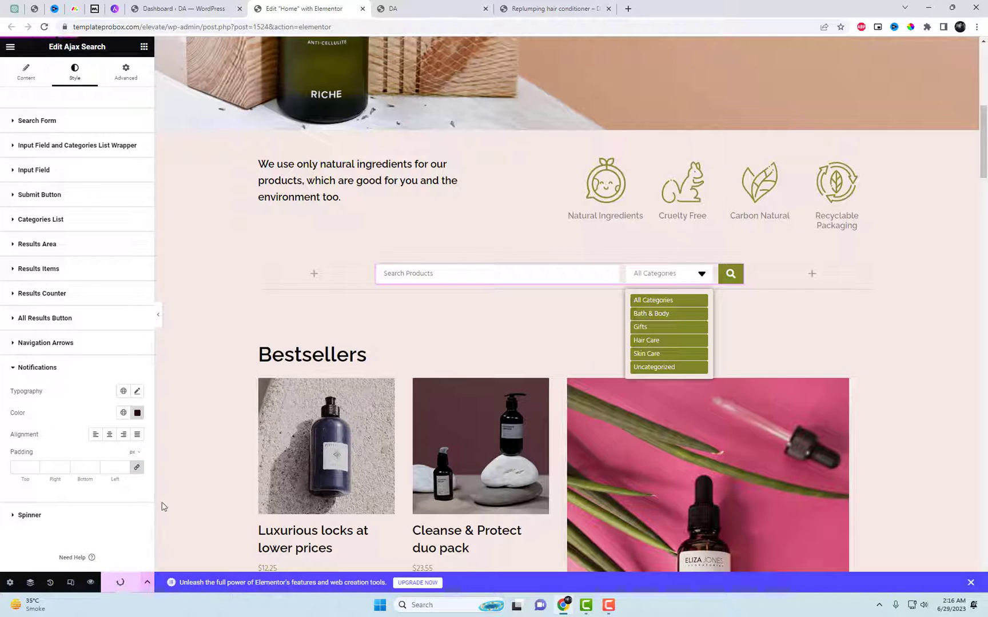
Reload the live home page and search for "Skin" within the Bath & Body category.
click(452, 6)
click(447, 27)
key(Return)
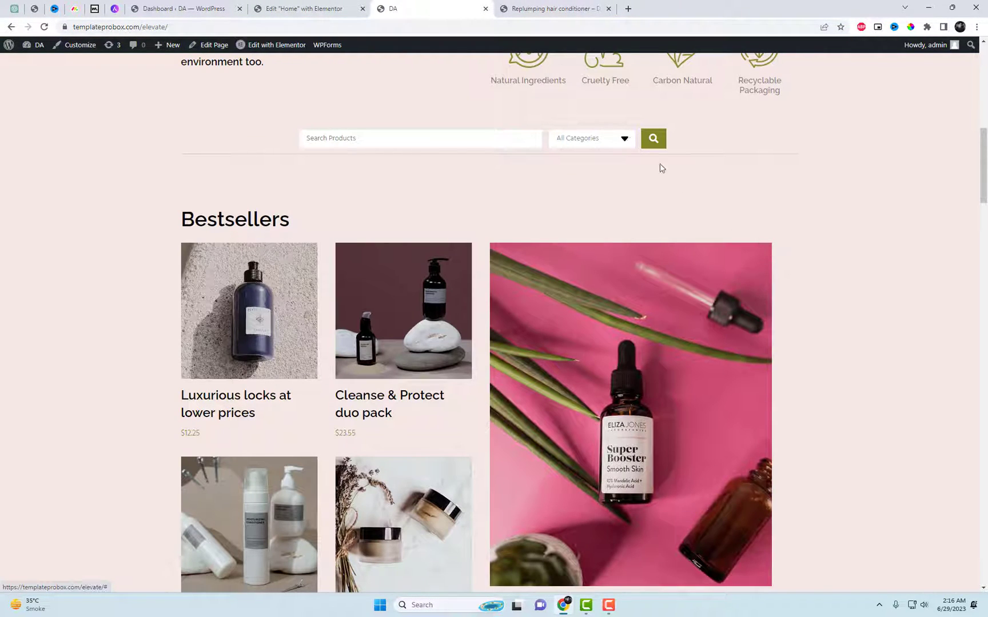
click(625, 148)
click(499, 141)
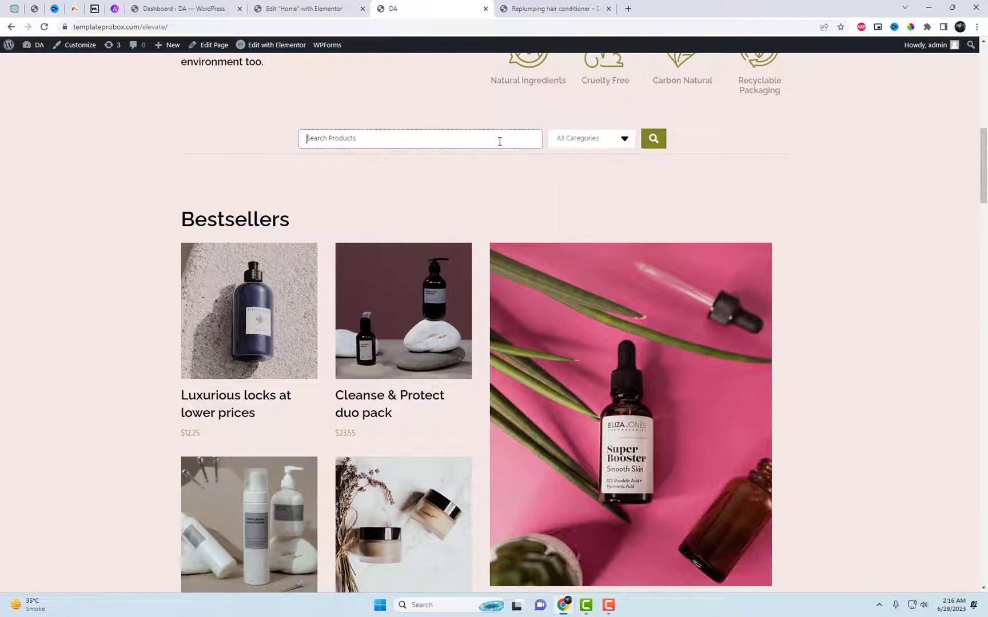
text(Skin)
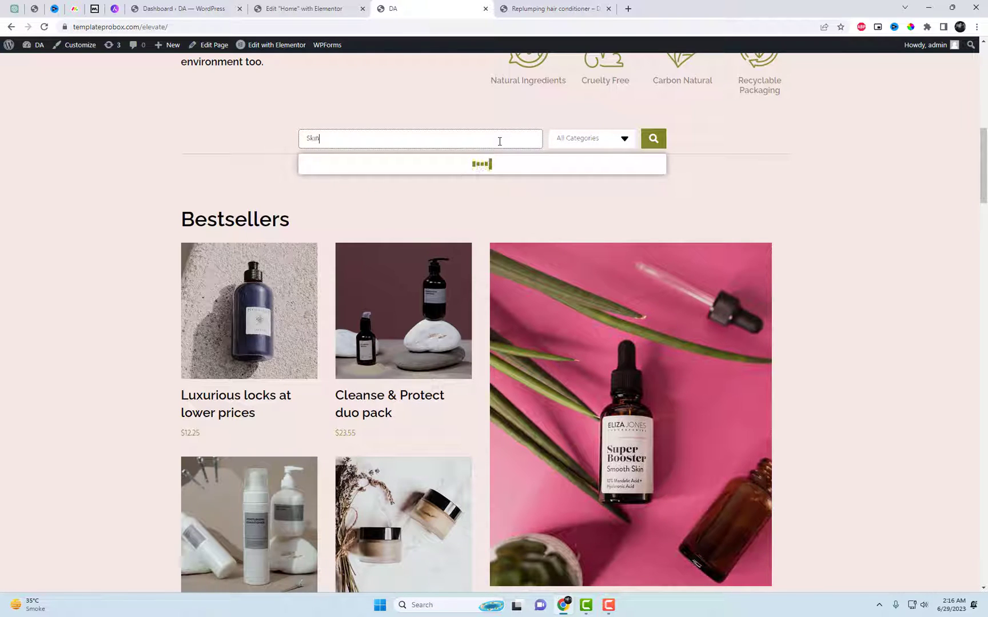
click(576, 147)
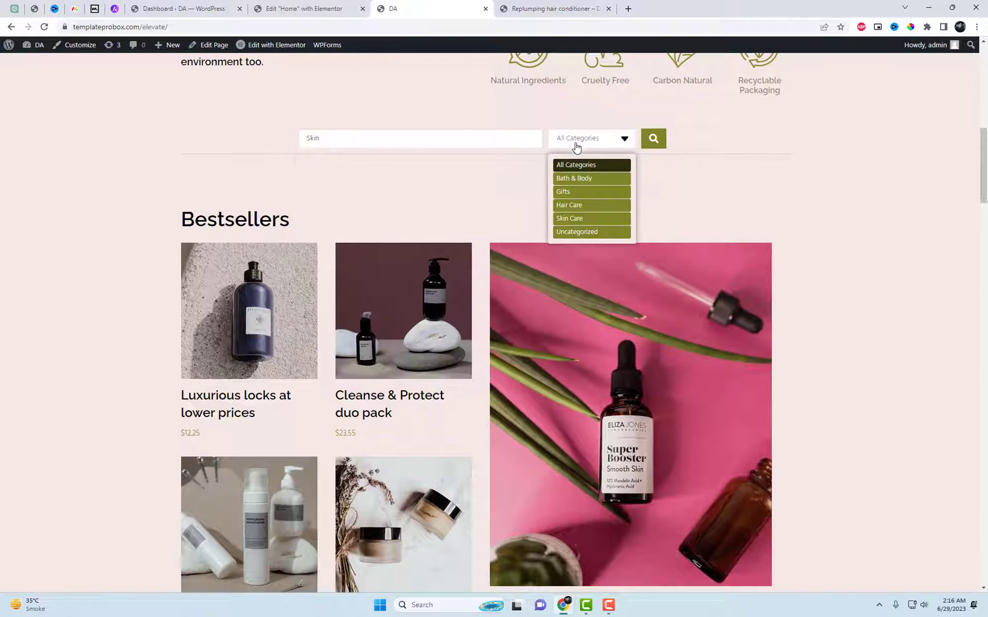
click(573, 178)
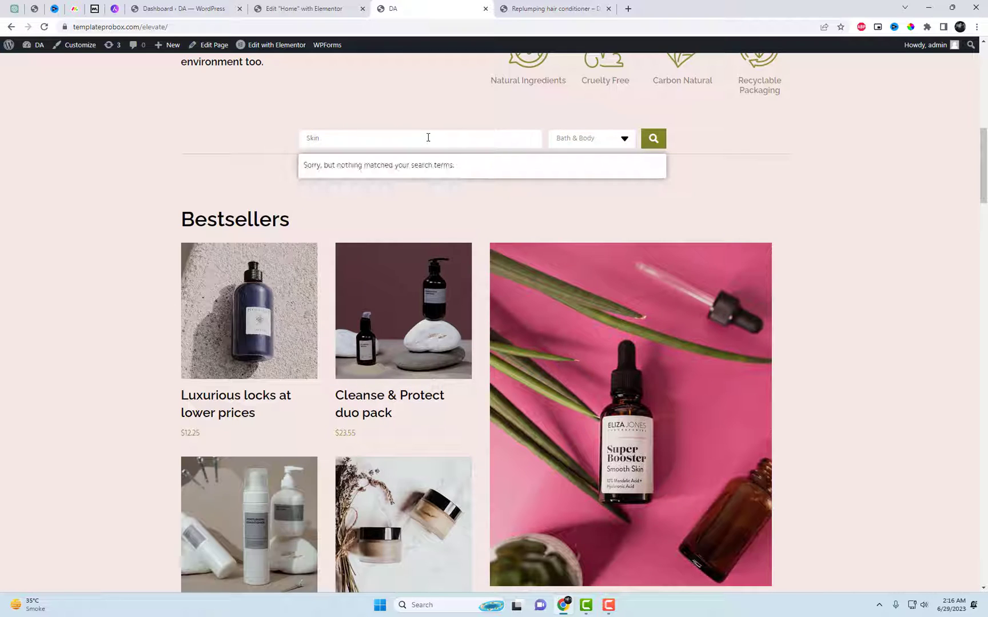
Highlight the search notification text, and switch the "Skin" search to the Skin Care category.
drag(443, 166, 305, 162)
click(577, 212)
click(468, 142)
click(578, 138)
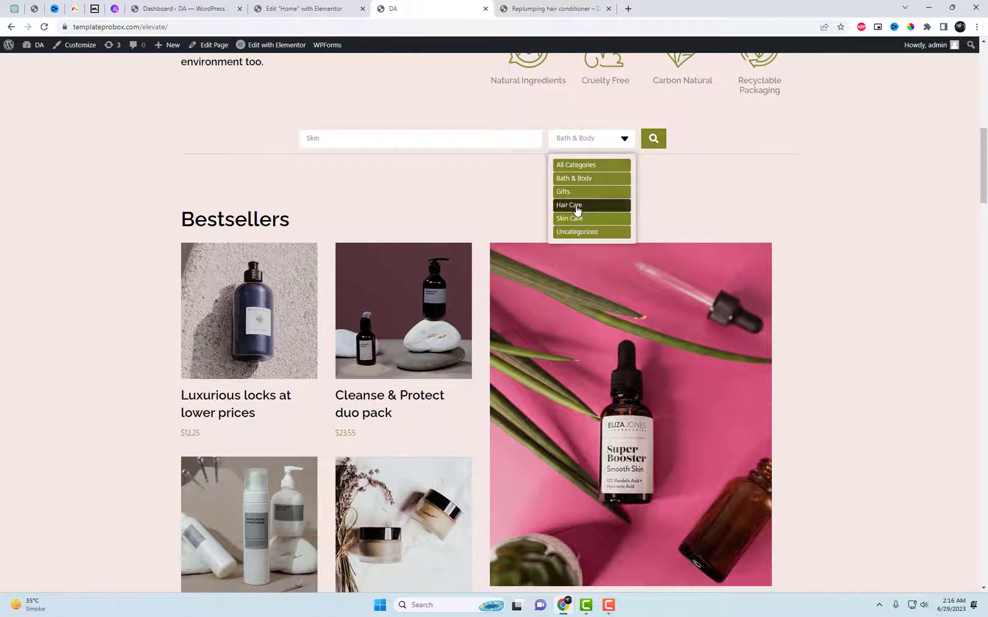
click(582, 221)
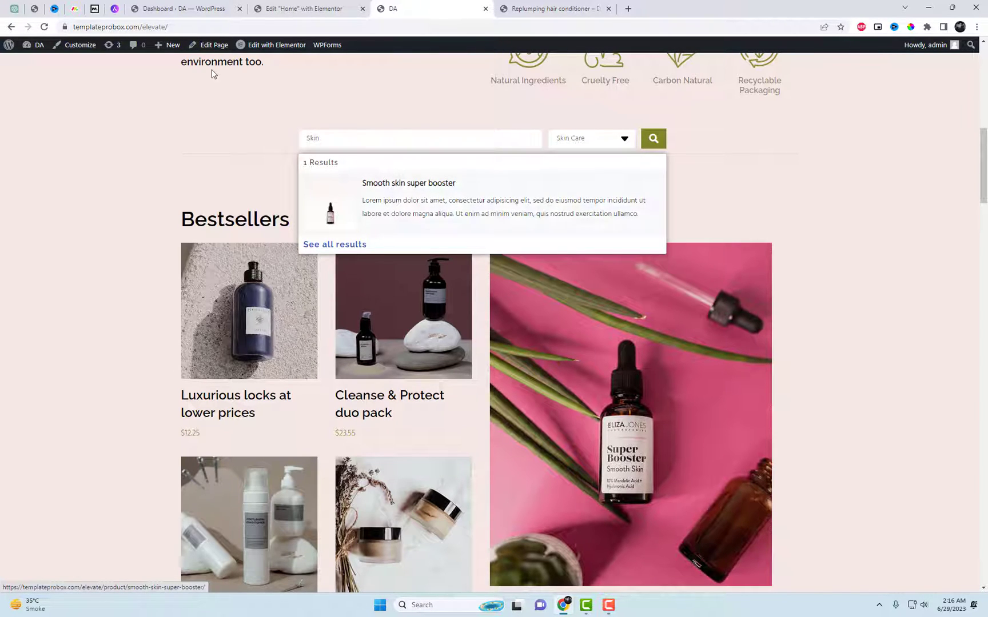
Return to the Elementor editor and review the Ajax Search widget's Search Query settings down to the posts-per-page options.
click(303, 9)
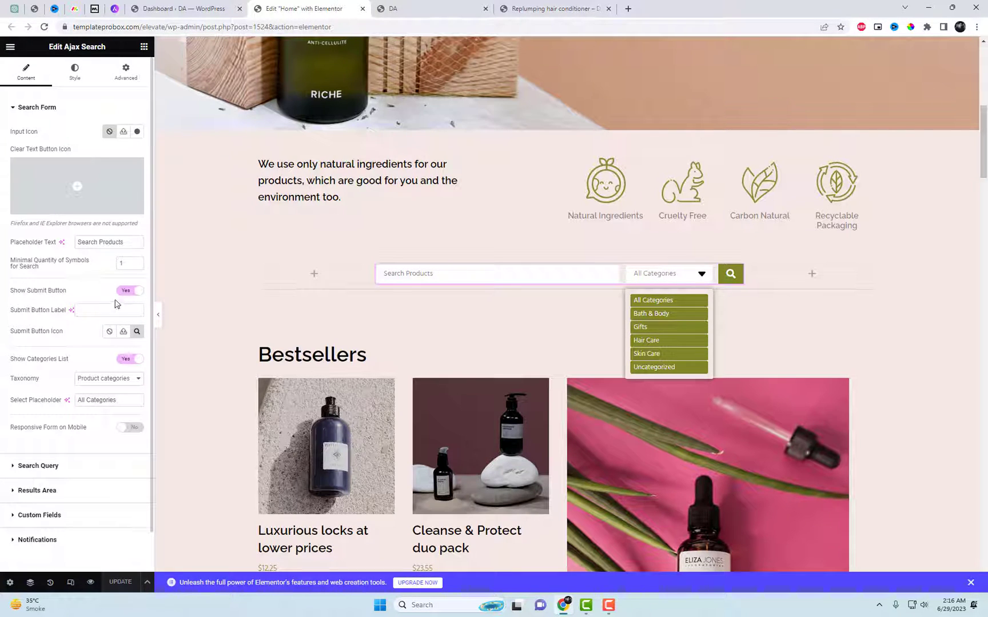
scroll(116, 303, down, 1)
click(77, 421)
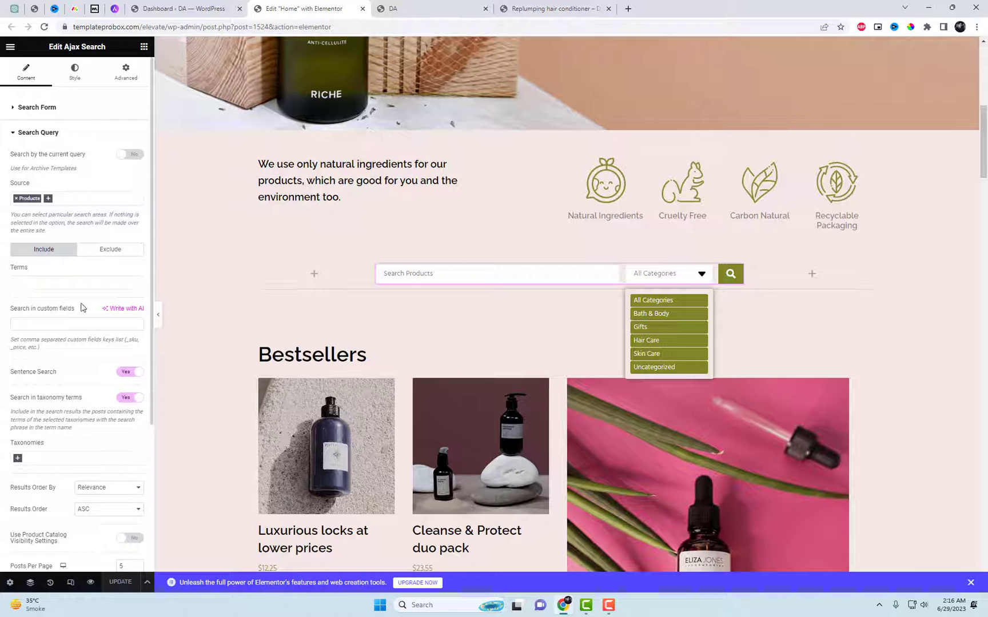
scroll(82, 308, down, 3)
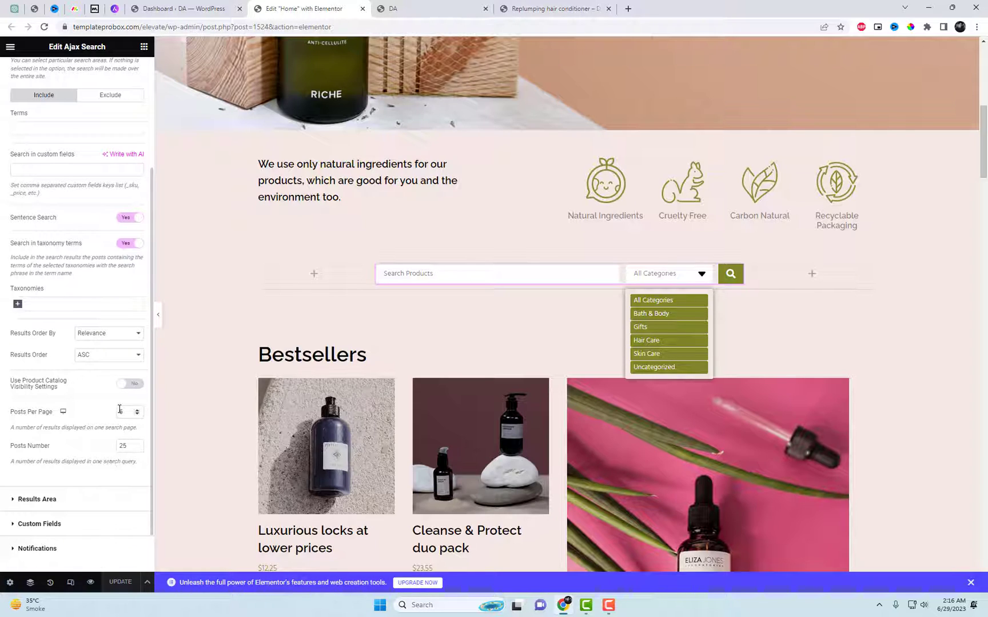
Set the Ajax Search widget's posts per page to 10 and posts number to 100, and update the page.
text(10)
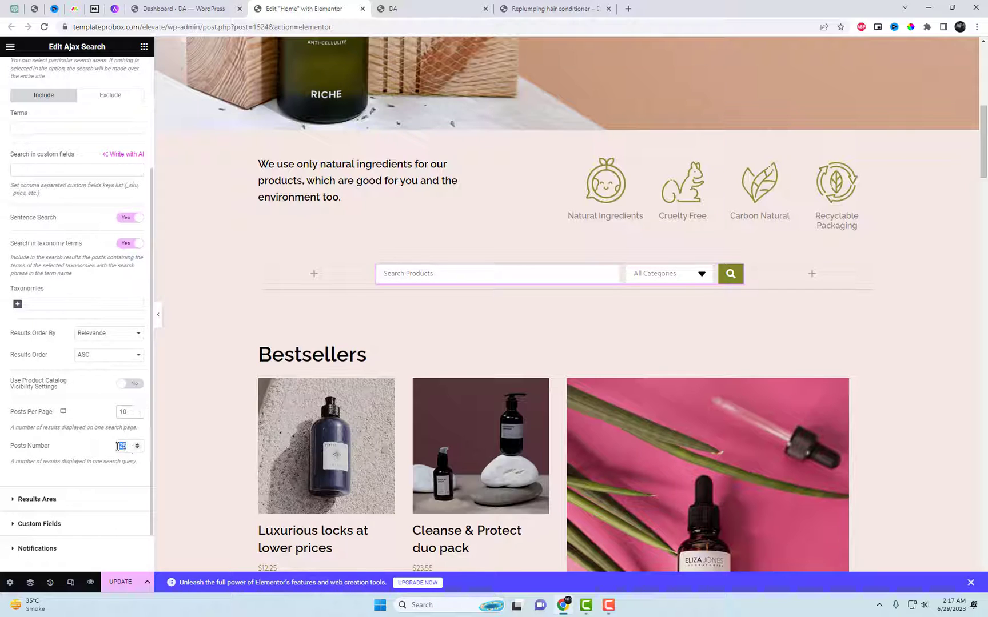
text(1000)
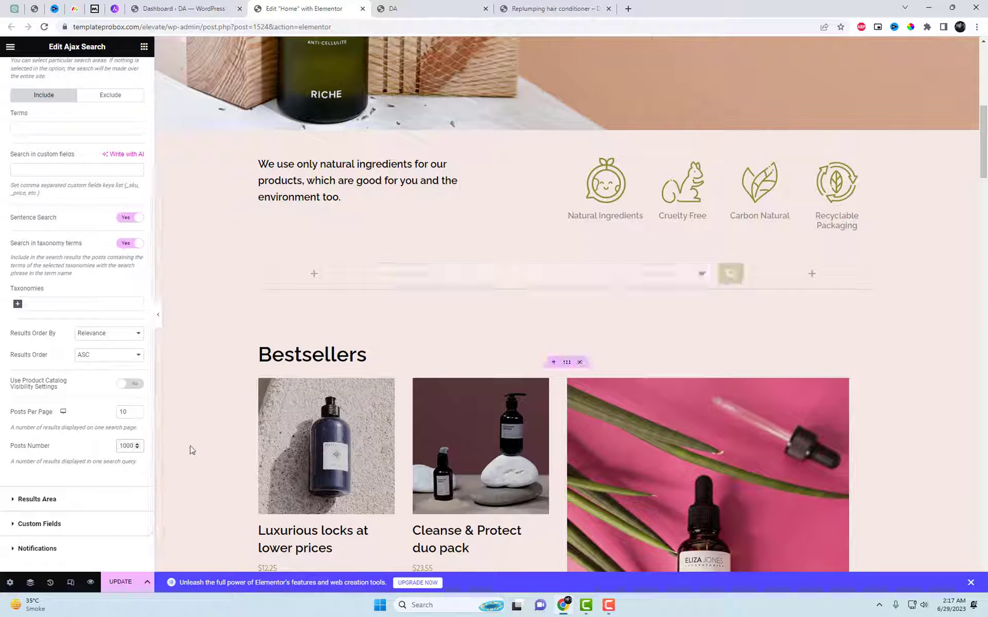
click(135, 582)
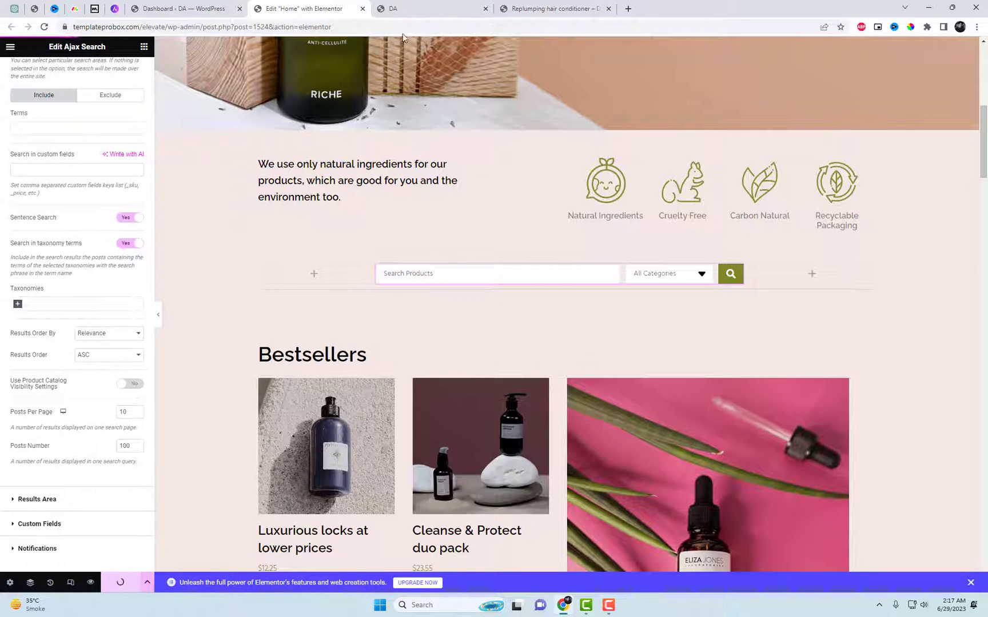
Reload the live home page and search for "Skin" across all categories in the product search bar.
click(413, 9)
click(395, 27)
key(Return)
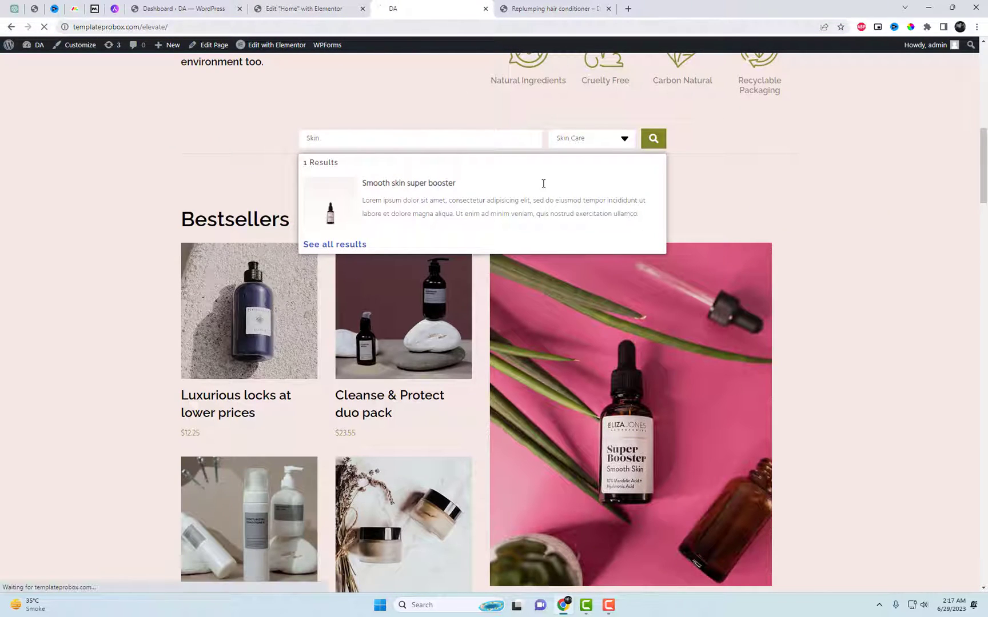
click(430, 146)
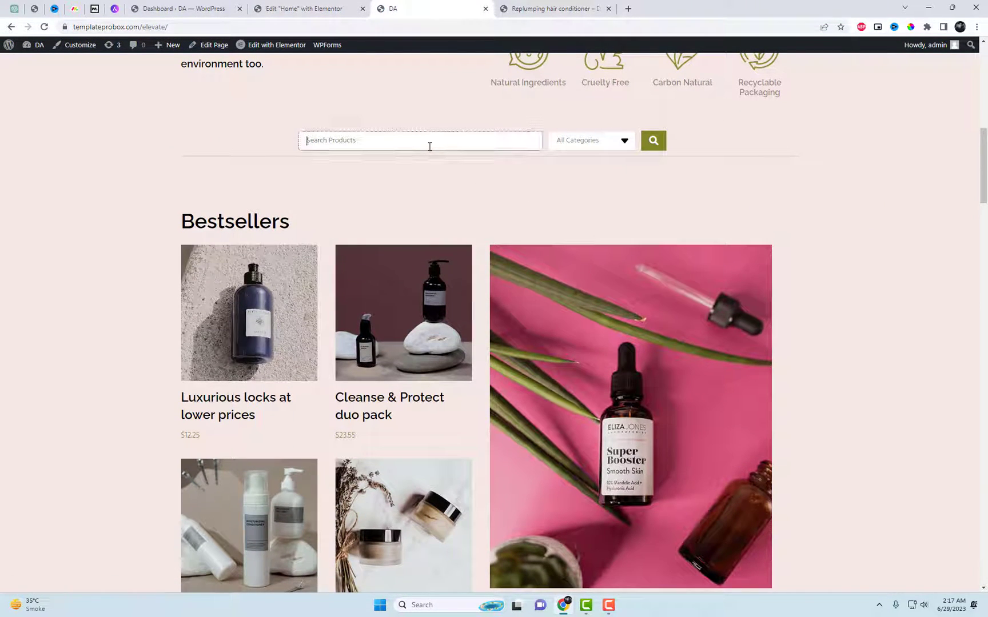
text(Skin)
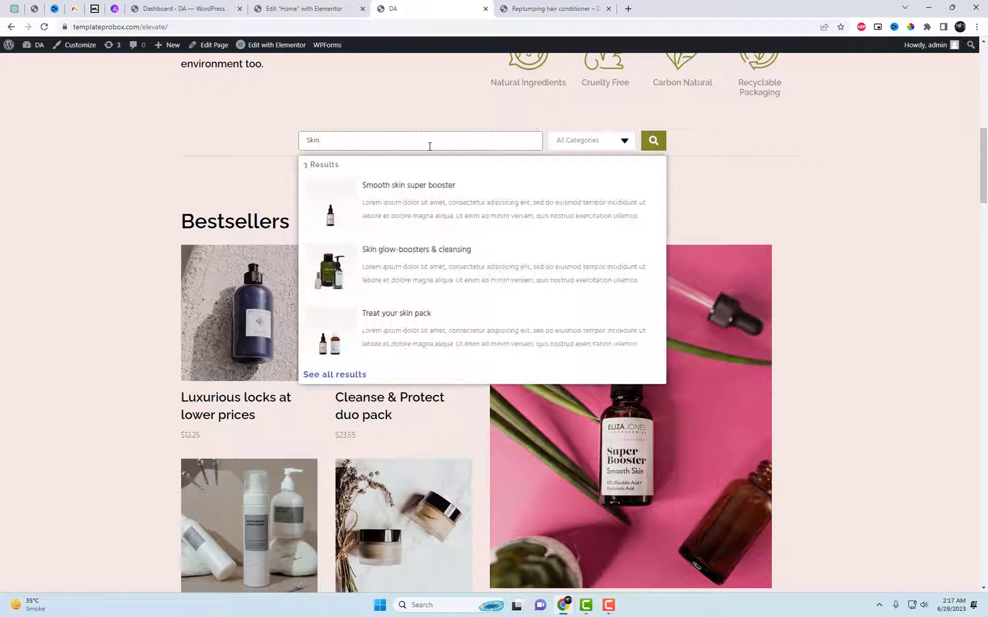